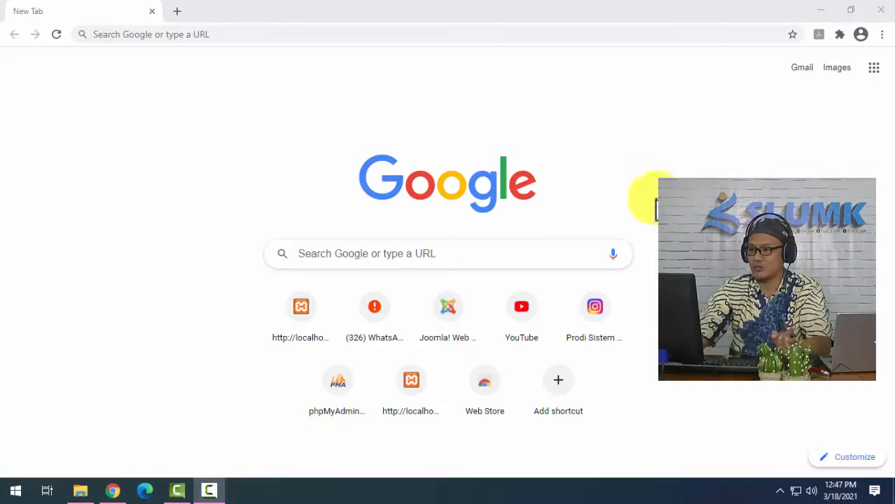
Search Google for python download, open the python.org downloads page, and download Python 3.9.2 for Windows.
{"action": "left_click", "coordinate": [487, 254]}
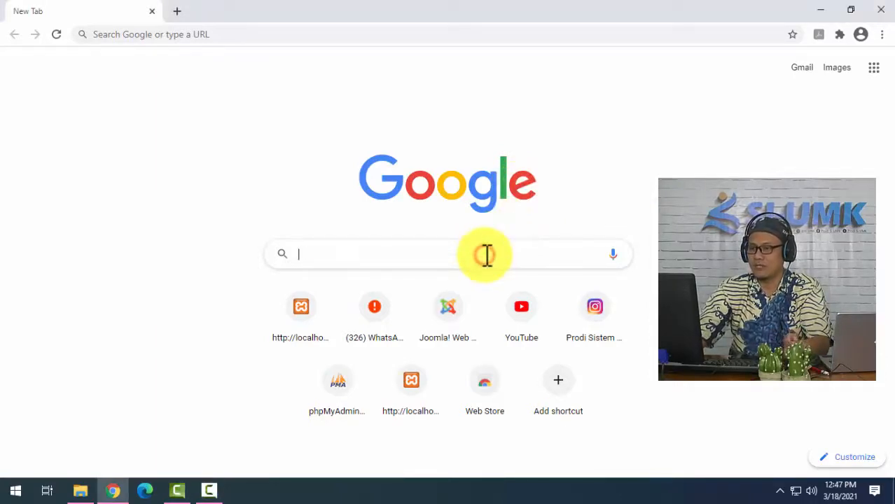
{"action": "type", "text": "python"}
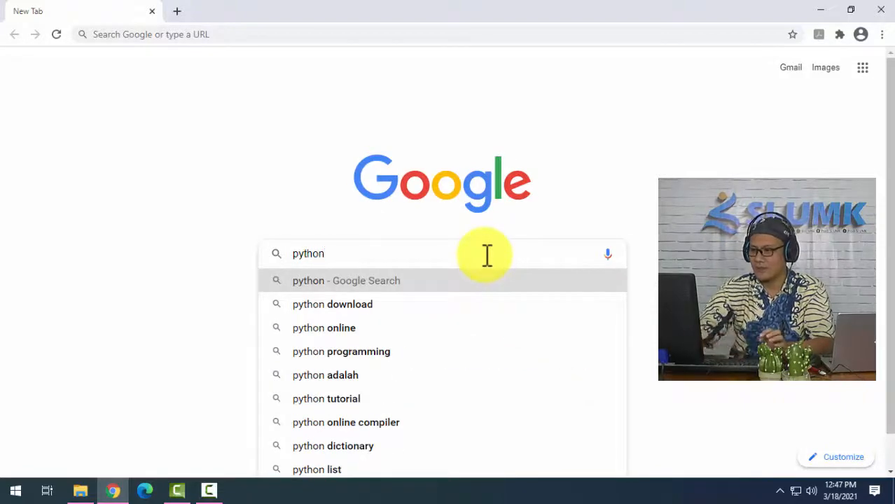
{"action": "left_click", "coordinate": [476, 306]}
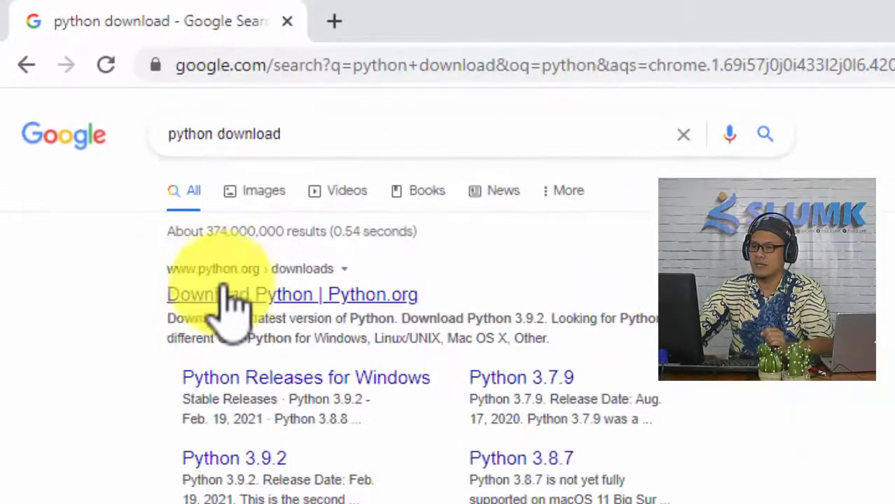
{"action": "left_click", "coordinate": [231, 301]}
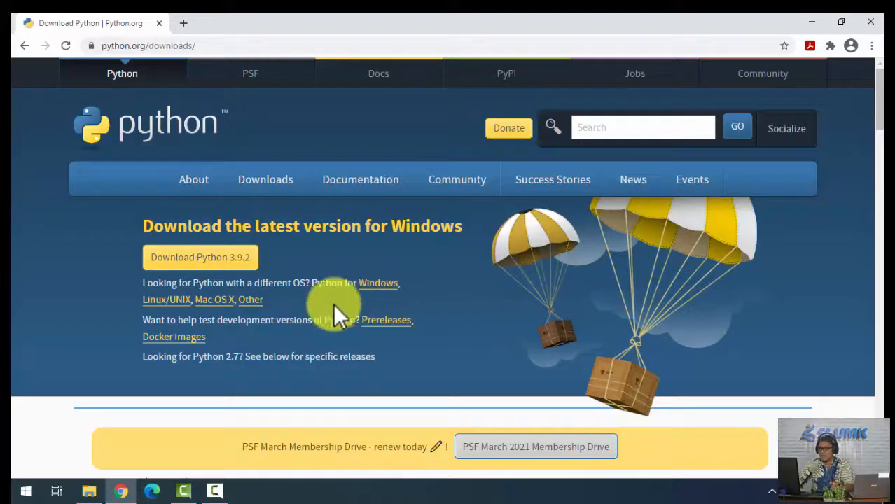
{"action": "left_click", "coordinate": [214, 264]}
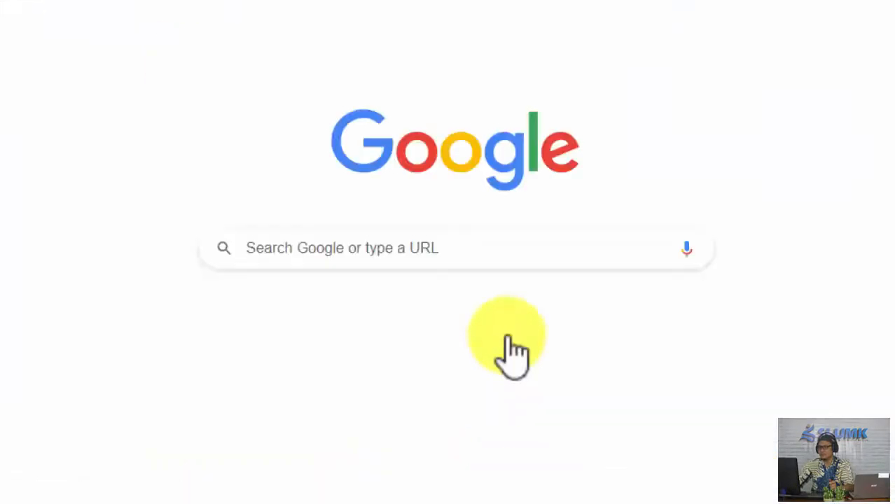
Search Google for pycharm in a new tab and open the JetBrains PyCharm download page.
{"action": "left_click", "coordinate": [410, 240]}
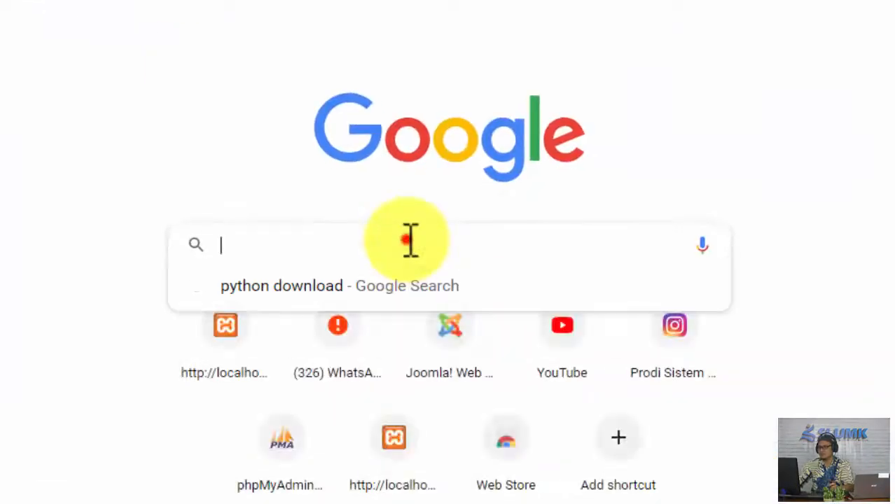
{"action": "type", "text": "py"}
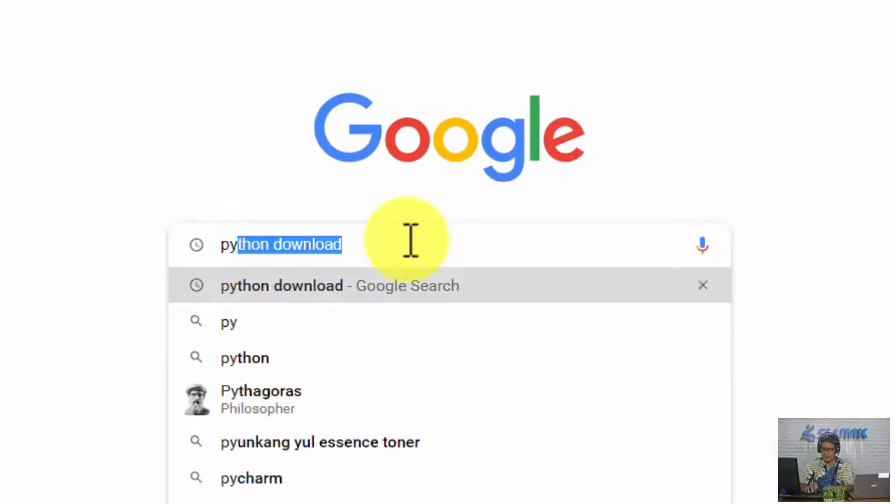
{"action": "type", "text": "charm"}
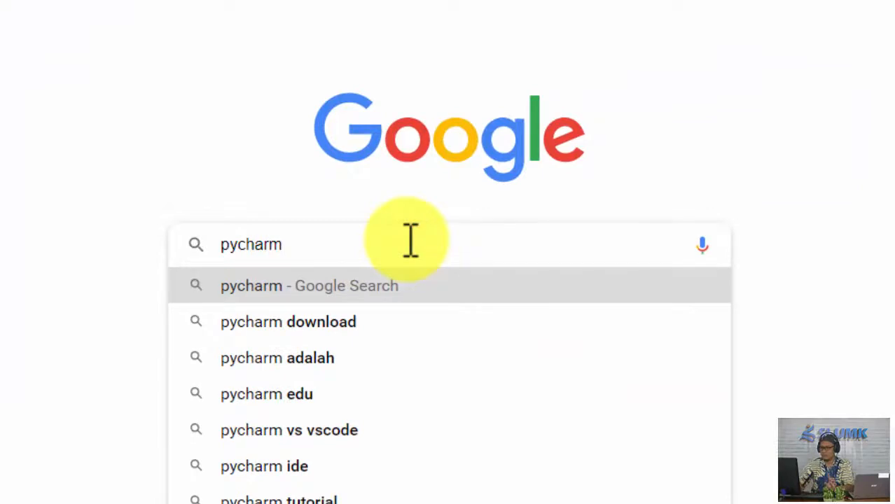
{"action": "key", "text": "Return"}
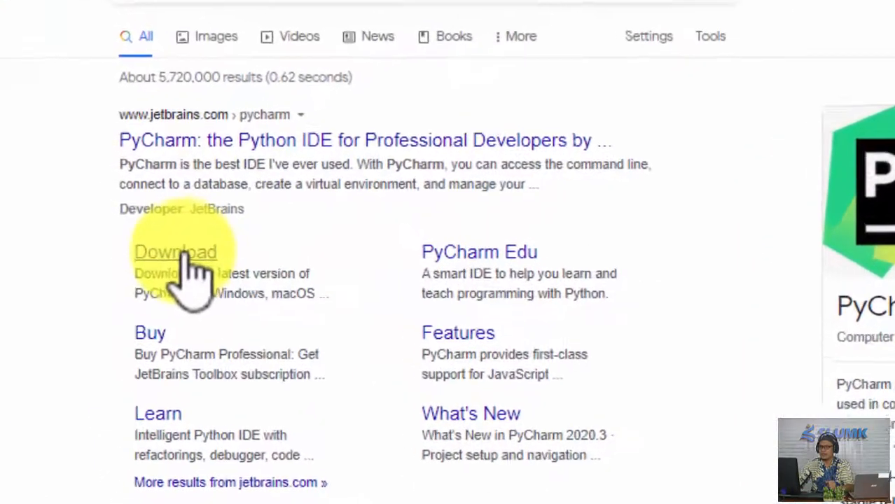
{"action": "left_click", "coordinate": [185, 252]}
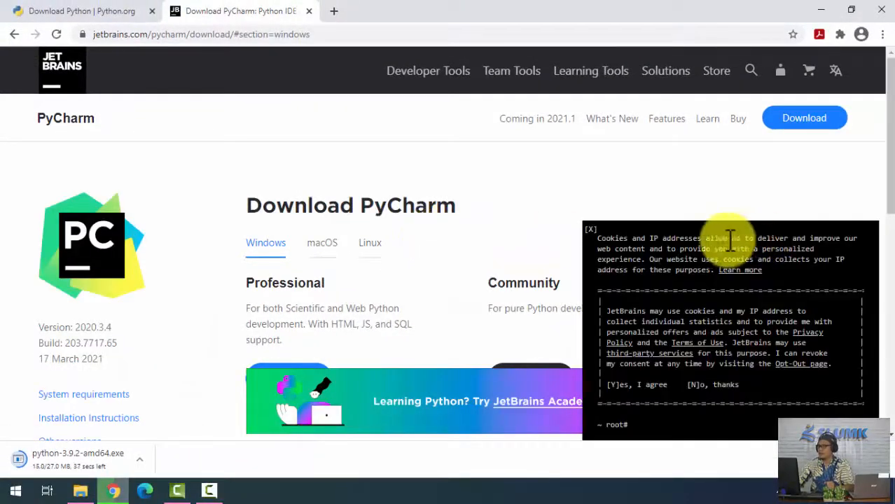
Dismiss the cookie notice and the JetBrains Academy banner, and download the PyCharm Community edition for Windows.
{"action": "left_click", "coordinate": [592, 232]}
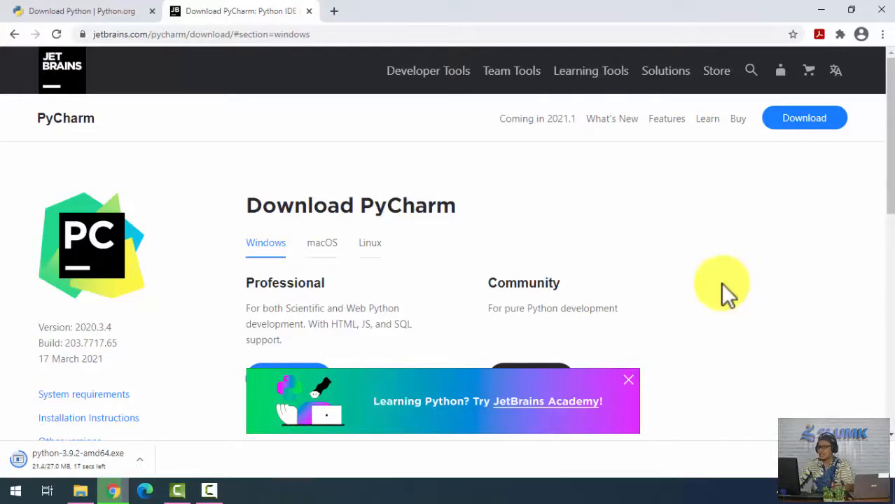
{"action": "left_click", "coordinate": [629, 379]}
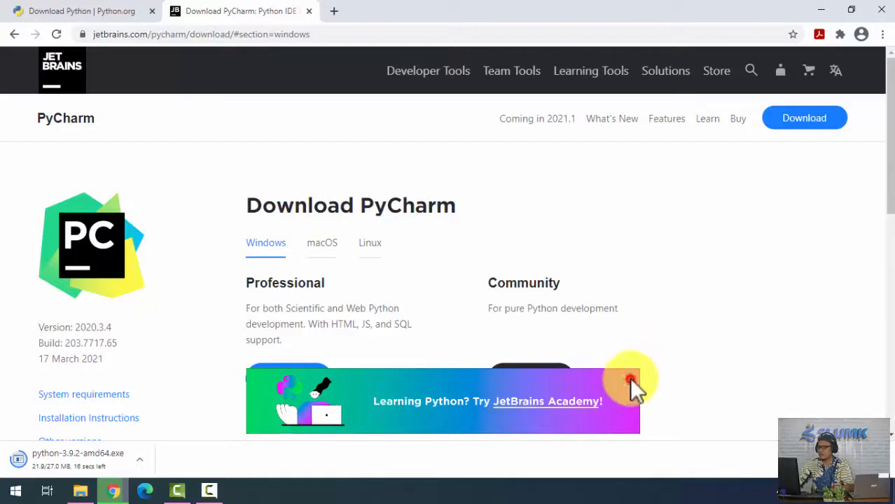
{"action": "scroll", "coordinate": [651, 335], "scroll_direction": "down", "scroll_amount": 2}
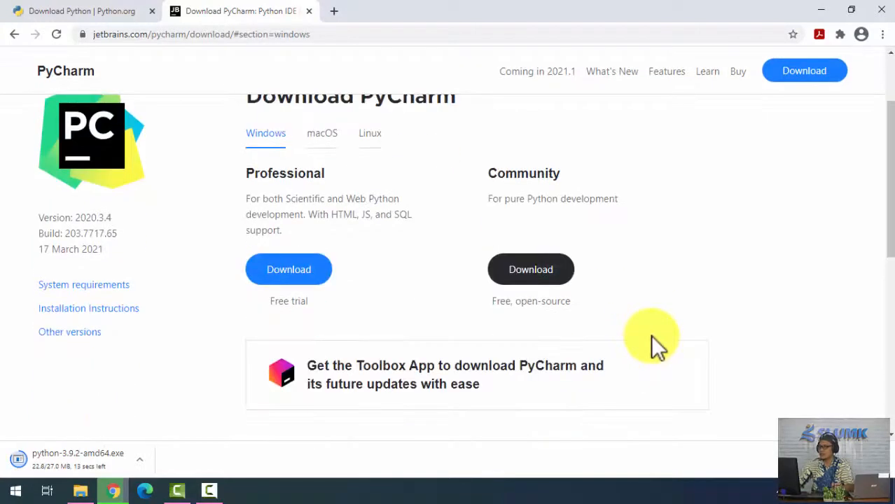
{"action": "scroll", "coordinate": [651, 335], "scroll_direction": "up", "scroll_amount": 2}
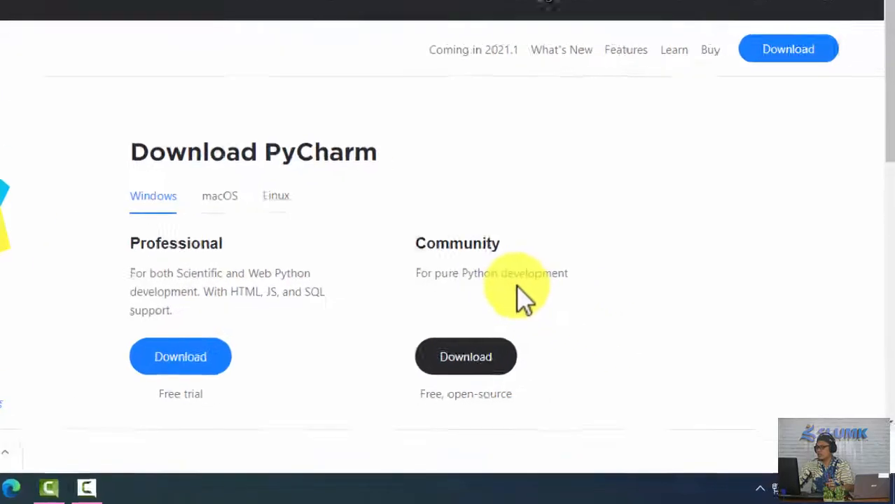
{"action": "left_click", "coordinate": [303, 305]}
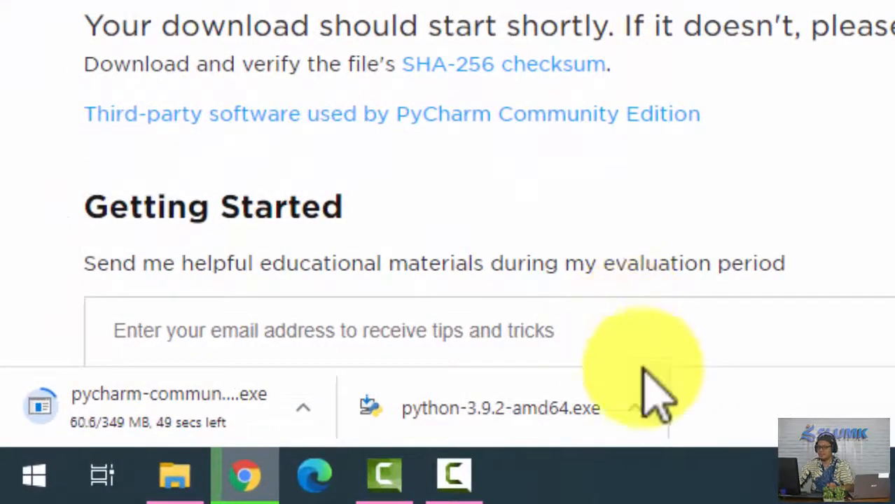
Run the downloaded python-3.9.2-amd64 installer as administrator from its Downloads folder, and minimize the folder and browser windows behind it.
{"action": "left_click", "coordinate": [635, 410]}
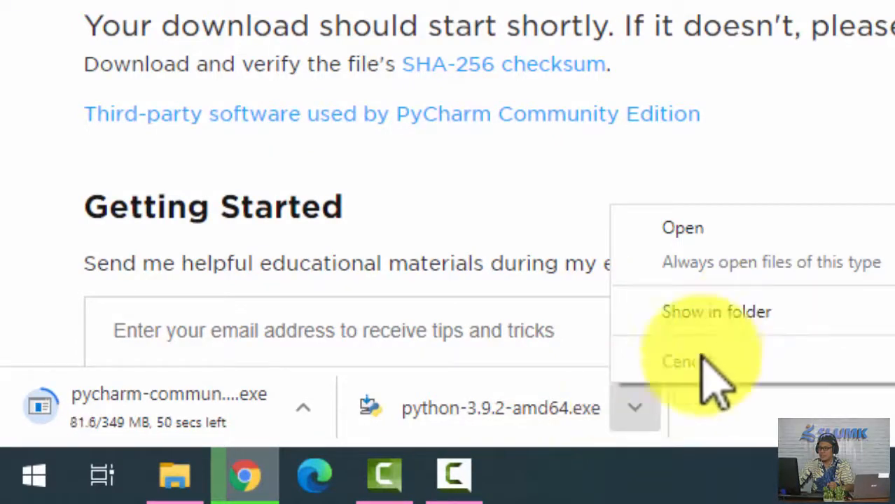
{"action": "left_click", "coordinate": [722, 312]}
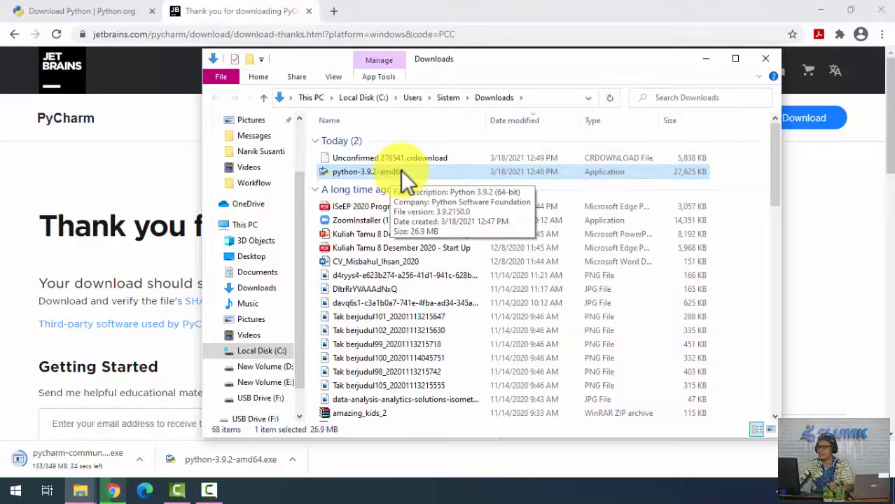
{"action": "right_click", "coordinate": [401, 171]}
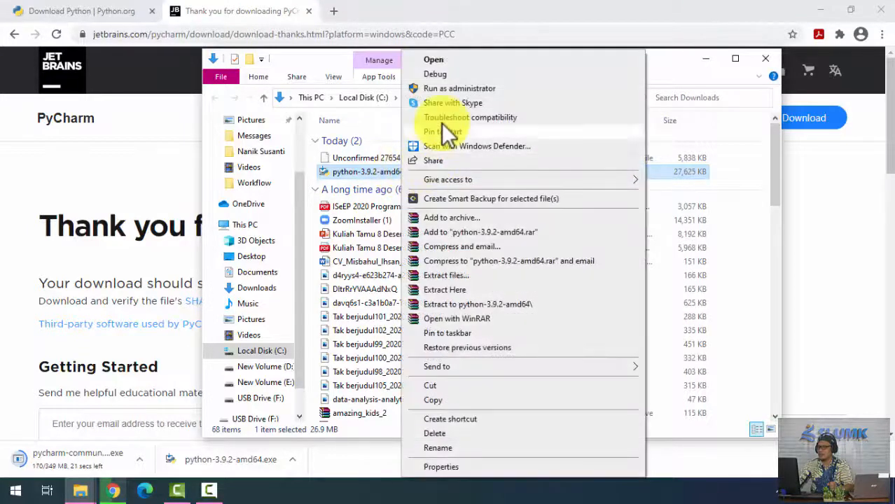
{"action": "left_click", "coordinate": [466, 90]}
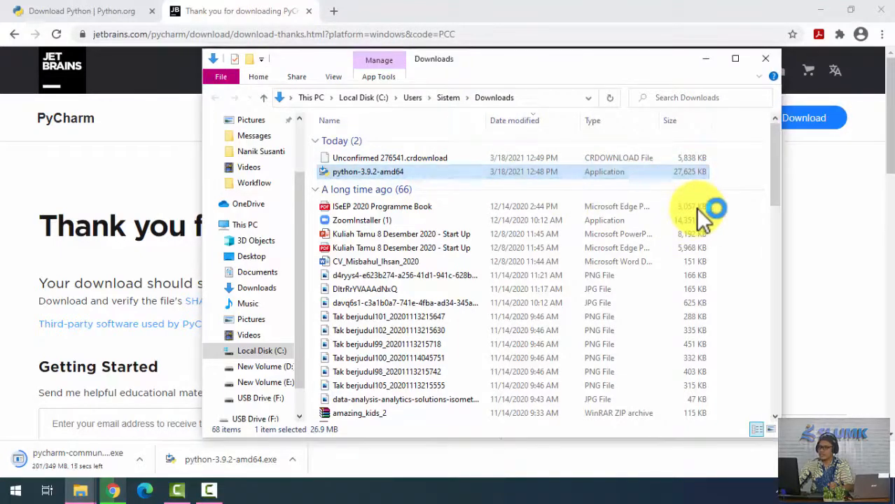
{"action": "left_click", "coordinate": [705, 60]}
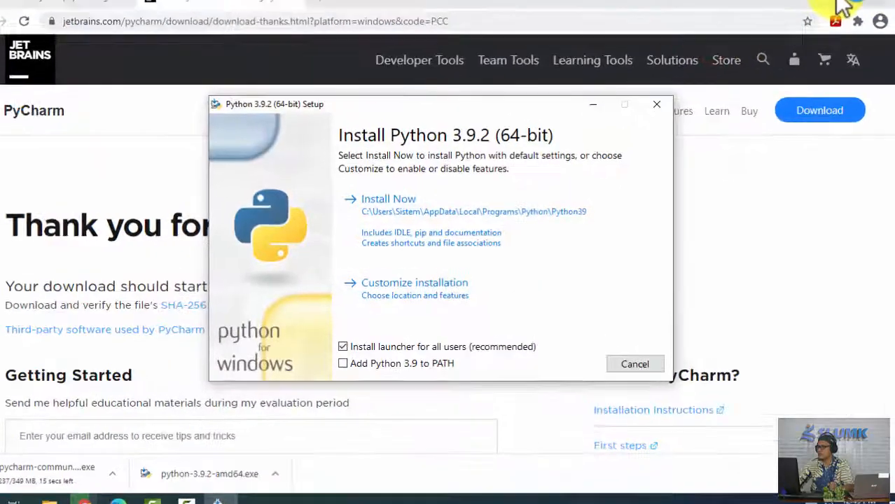
{"action": "left_click", "coordinate": [821, 10]}
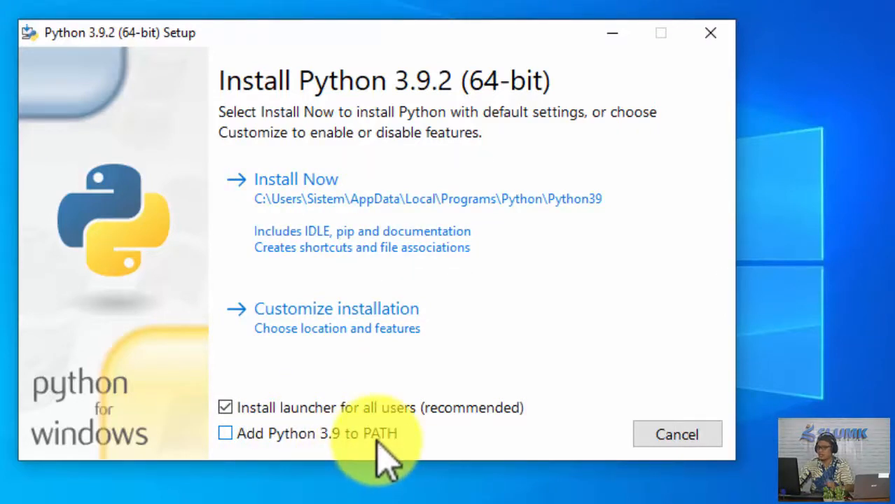
Install Python 3.9.2 with default settings and Python 3.9 added to PATH, and finish the setup with the path length limit disabled.
{"action": "left_click", "coordinate": [226, 435]}
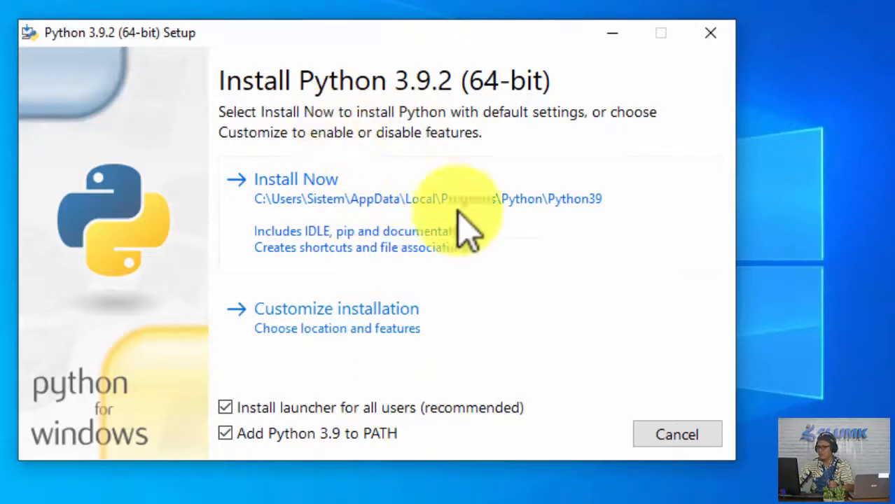
{"action": "left_click", "coordinate": [292, 182]}
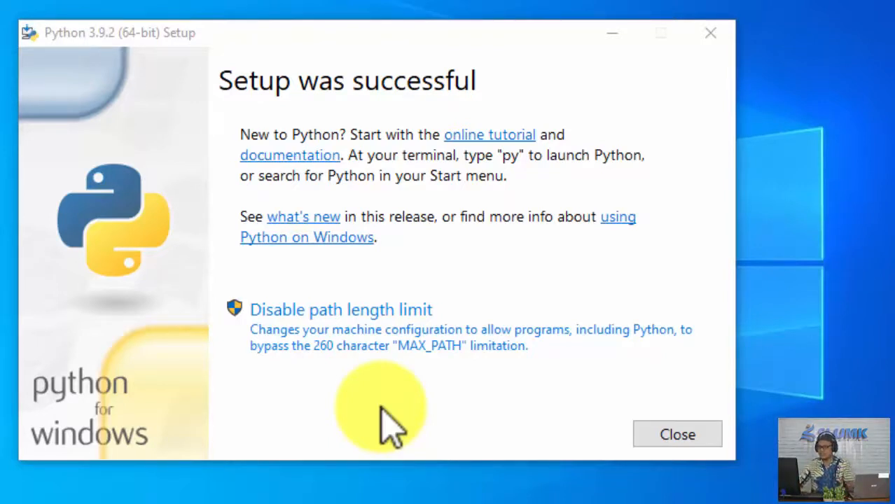
{"action": "left_click", "coordinate": [354, 311]}
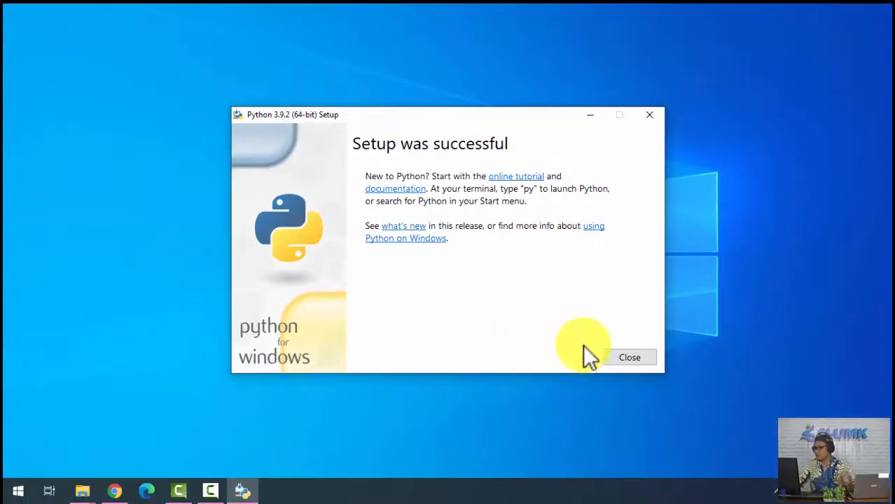
{"action": "left_click", "coordinate": [629, 357]}
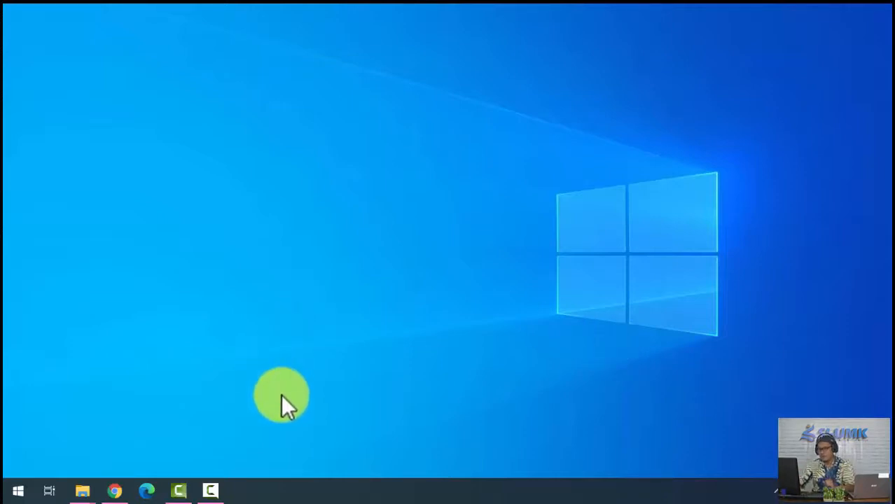
{"action": "left_click", "coordinate": [17, 491]}
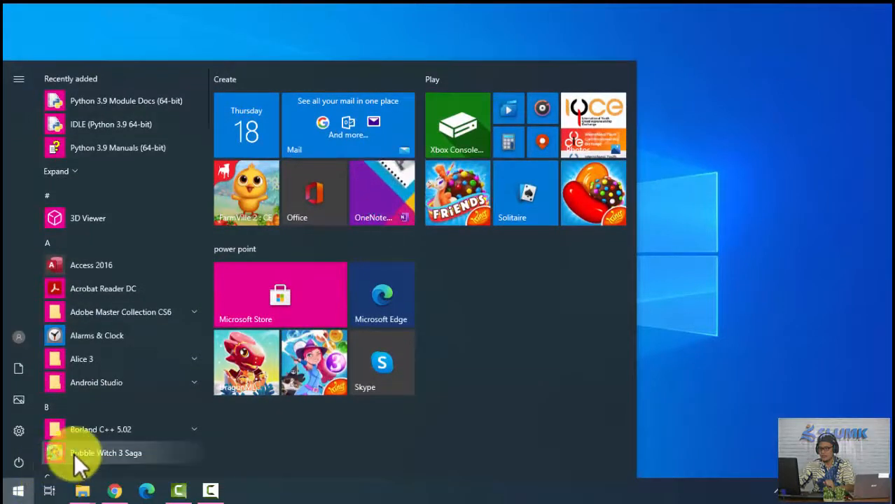
{"action": "scroll", "coordinate": [74, 455], "scroll_direction": "down", "scroll_amount": 3}
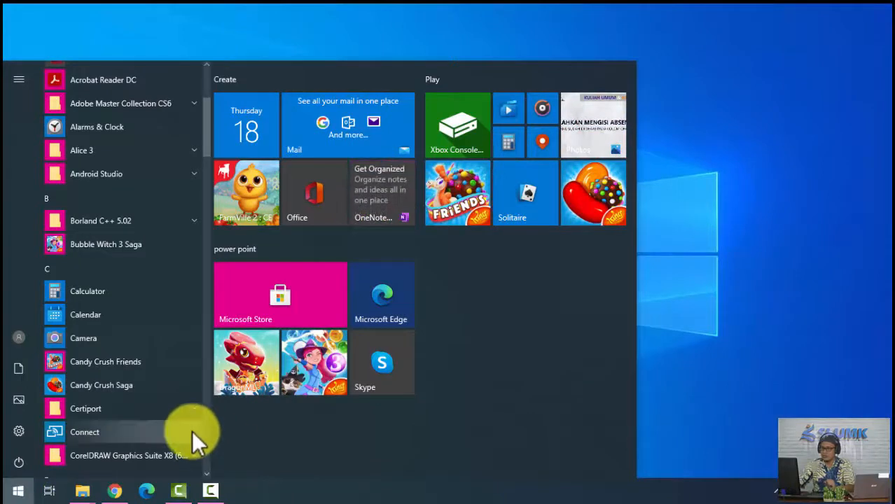
{"action": "left_click", "coordinate": [793, 347]}
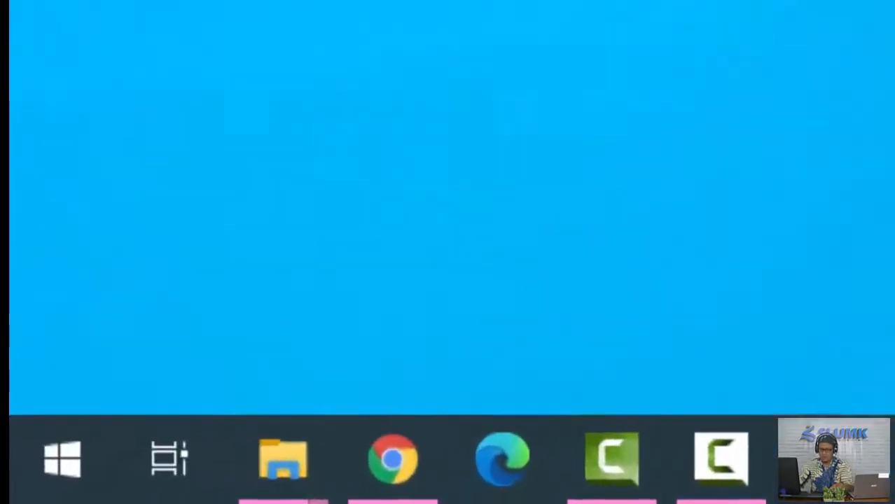
{"action": "key", "text": "super"}
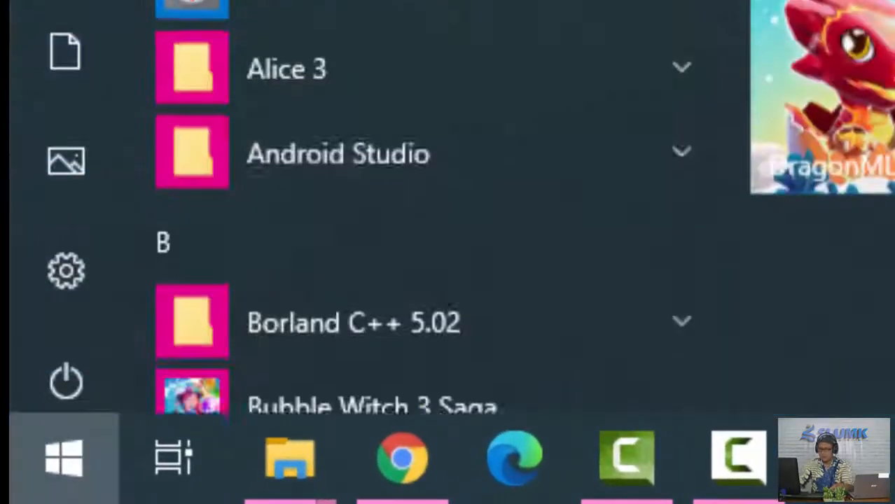
{"action": "key", "text": "super"}
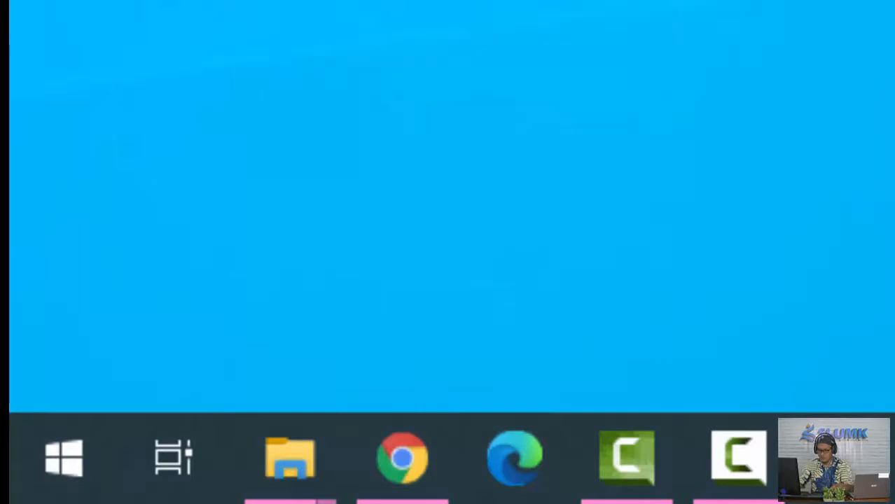
{"action": "key", "text": "super"}
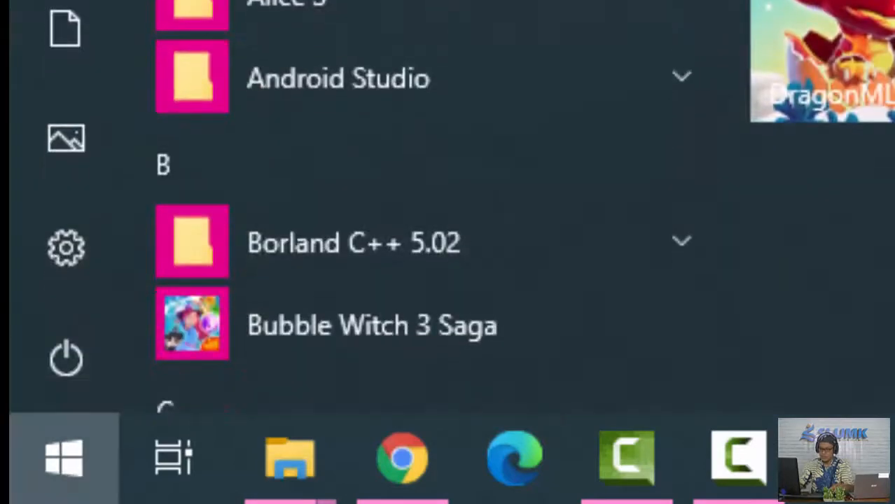
Open a Command Prompt window by running cmd from the Windows Run dialog.
{"action": "key", "text": "super+r"}
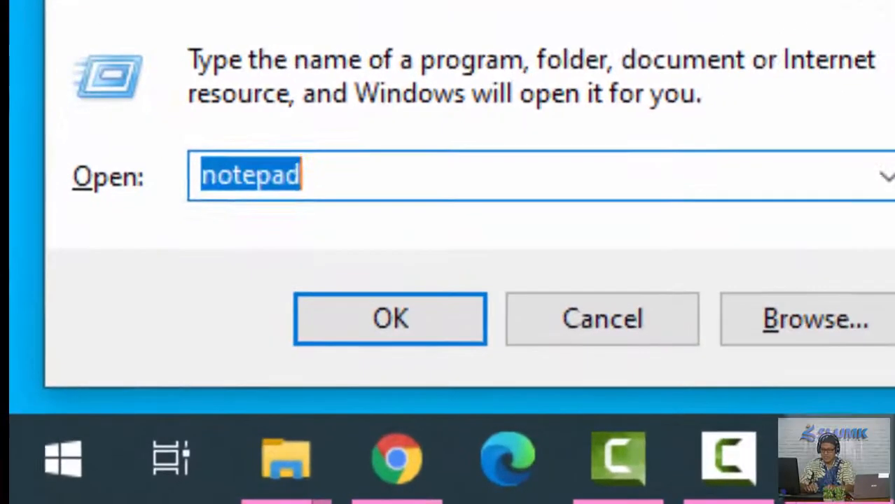
{"action": "type", "text": "cmd"}
{"action": "key", "text": "Return"}
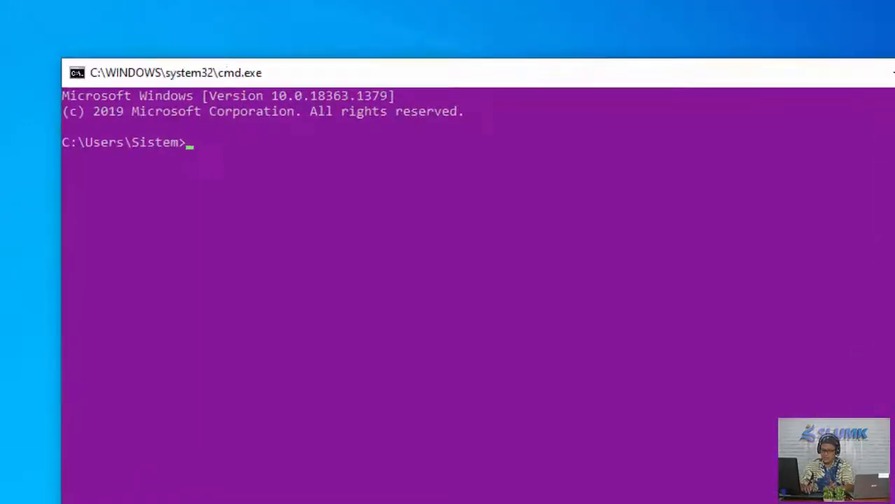
Check the installed Python version with python --version, and exit the Command Prompt.
{"action": "type", "text": "p"}
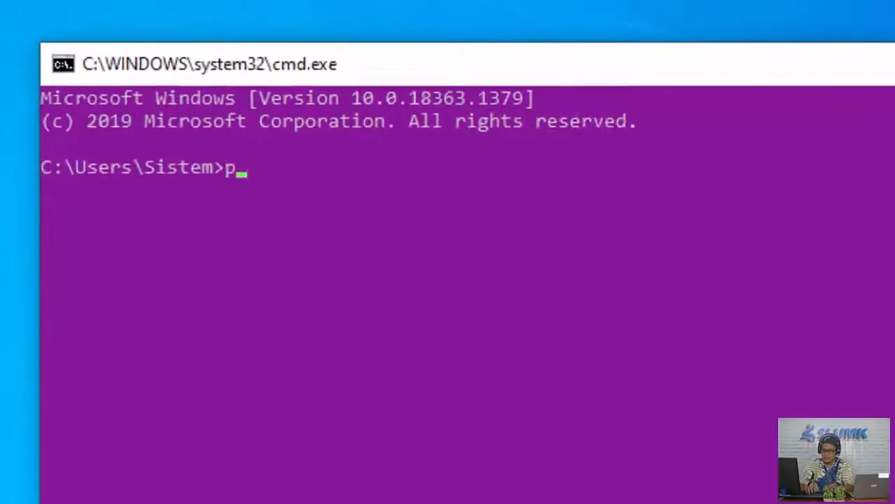
{"action": "type", "text": "ython"}
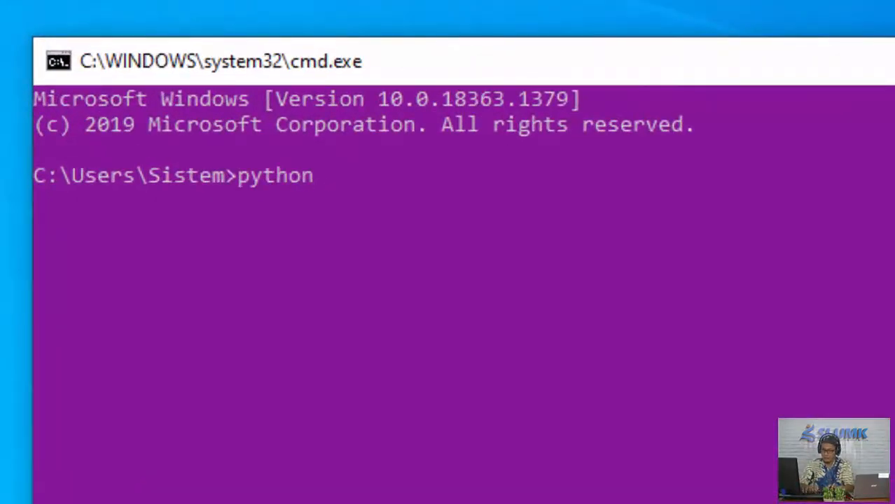
{"action": "type", "text": " --versi"}
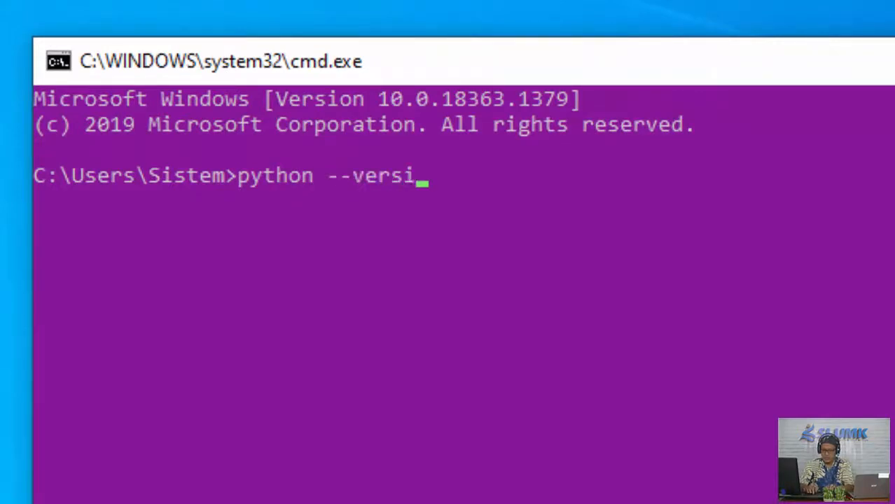
{"action": "type", "text": "on"}
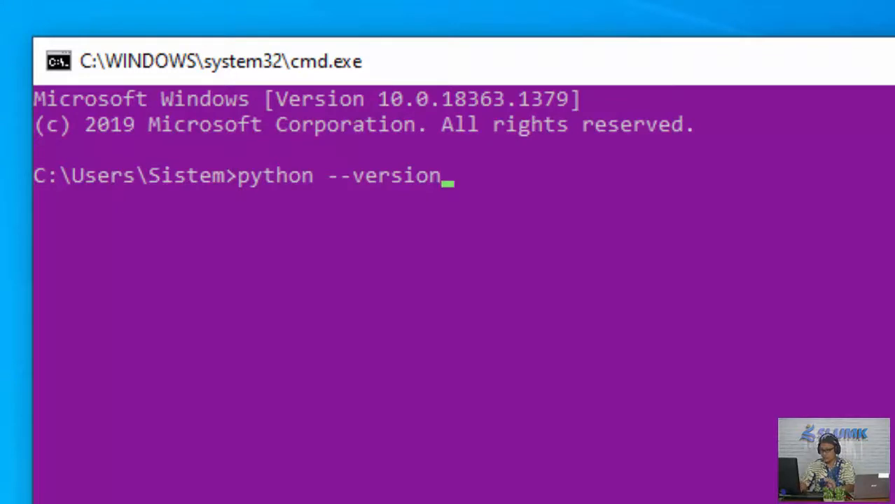
{"action": "key", "text": "Return"}
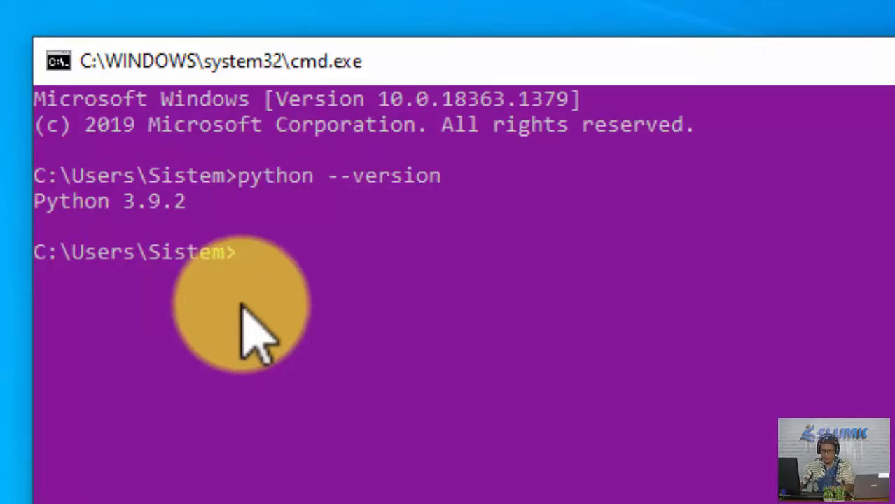
{"action": "type", "text": "exit"}
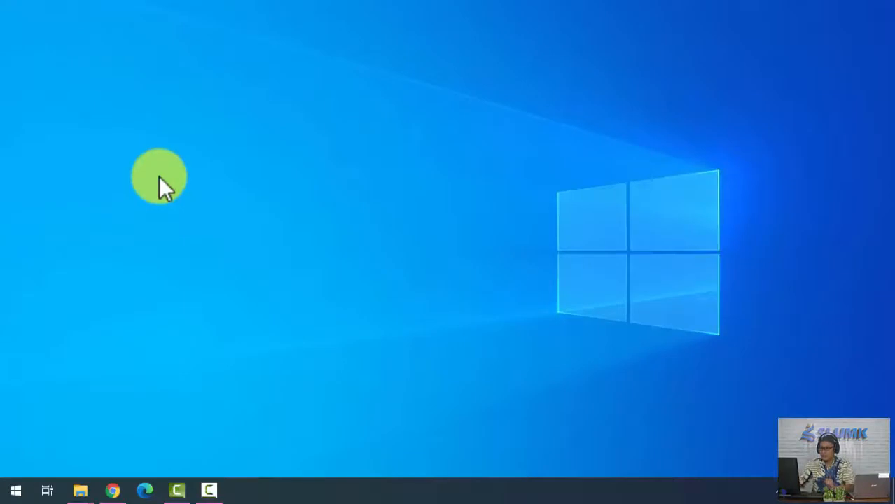
Run the downloaded pycharm-community-2020.3.4 installer as administrator from its Downloads folder, and minimize the folder and browser windows behind it.
{"action": "left_click", "coordinate": [113, 490]}
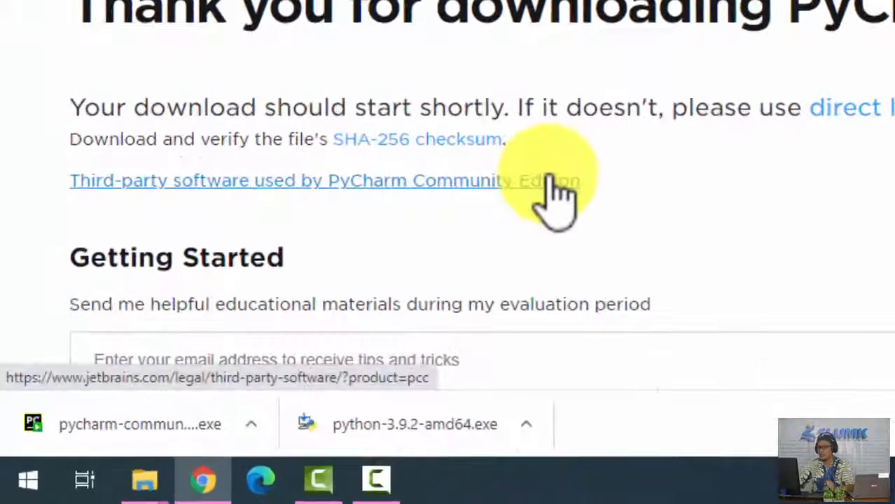
{"action": "left_click", "coordinate": [251, 424]}
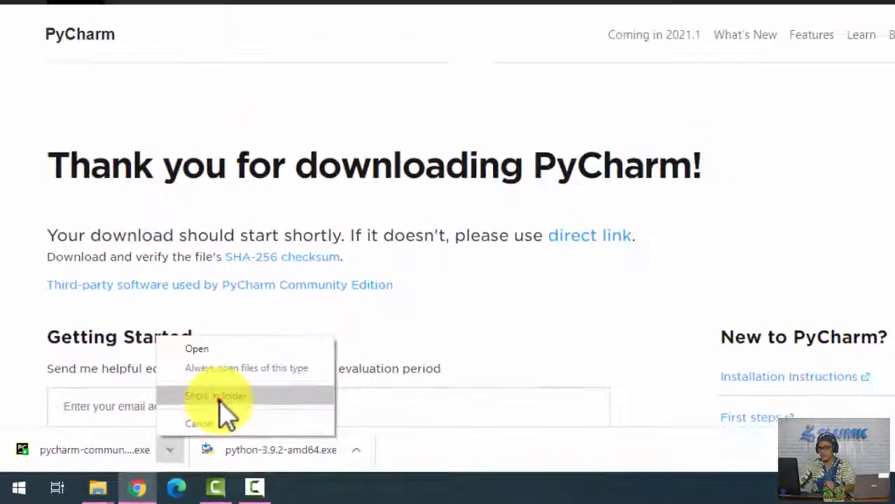
{"action": "left_click", "coordinate": [218, 398]}
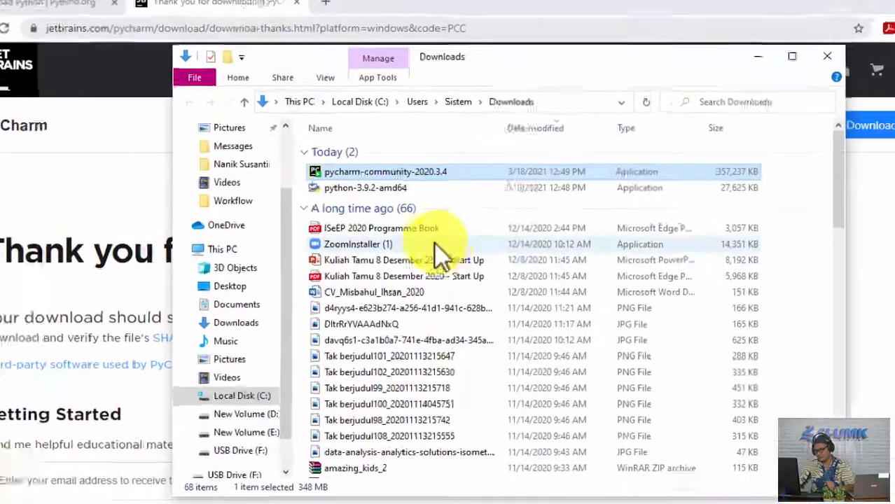
{"action": "right_click", "coordinate": [409, 172]}
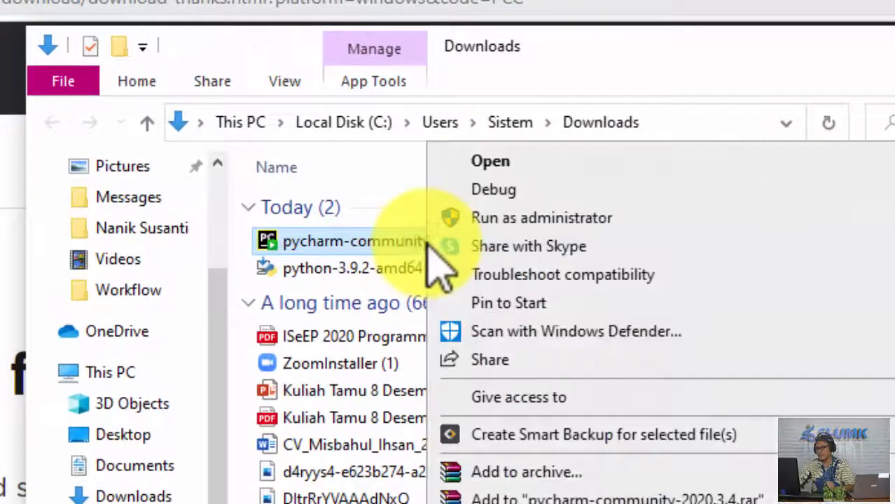
{"action": "left_click", "coordinate": [500, 217]}
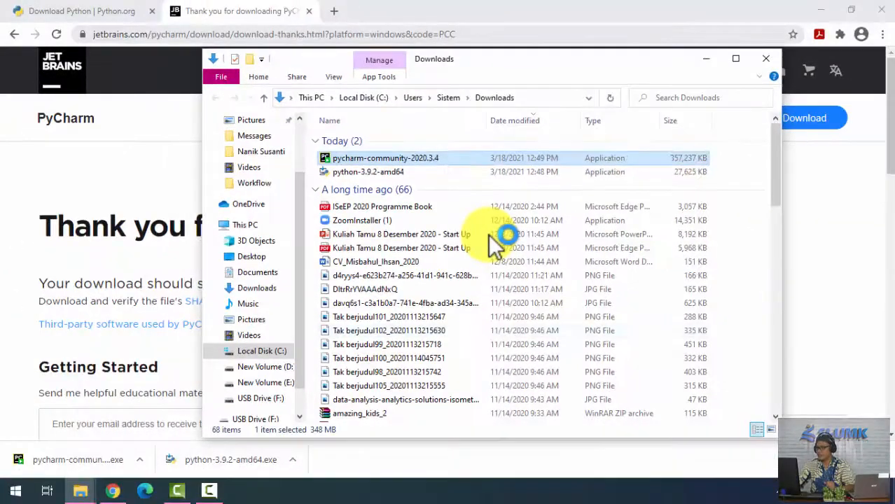
{"action": "left_click", "coordinate": [705, 59]}
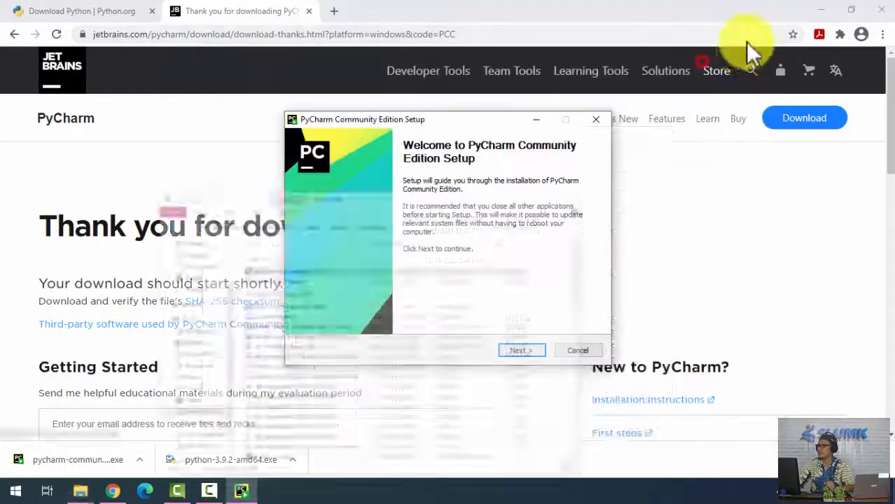
{"action": "left_click", "coordinate": [821, 10]}
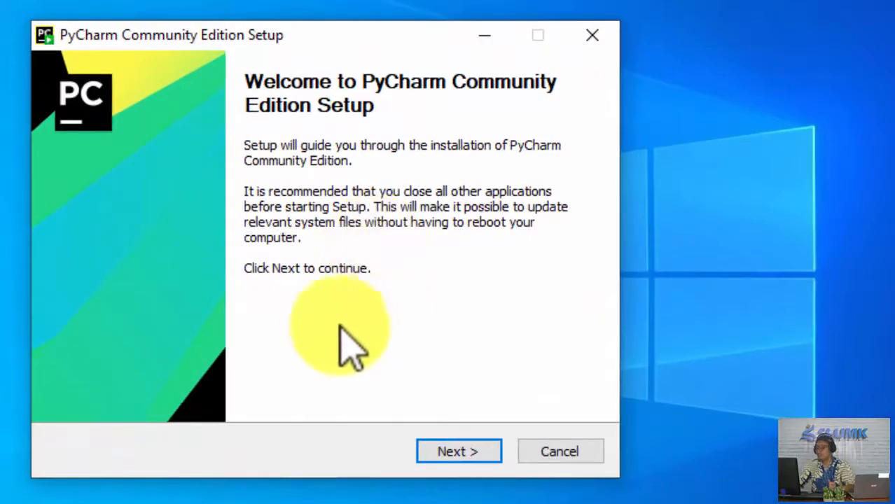
Proceed through the PyCharm setup welcome page and accept the default destination folder, Program Files\JetBrains\PyCharm Community Edition 2020.3.4.
{"action": "left_click", "coordinate": [459, 454]}
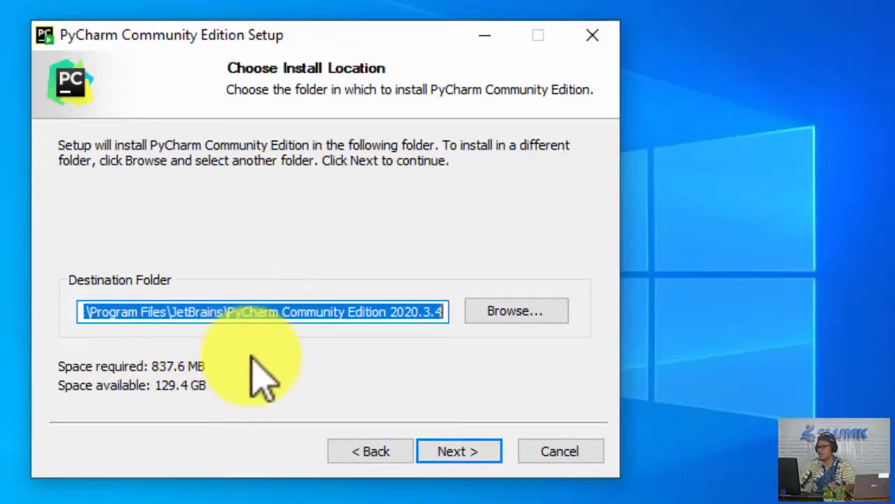
{"action": "left_click", "coordinate": [493, 307]}
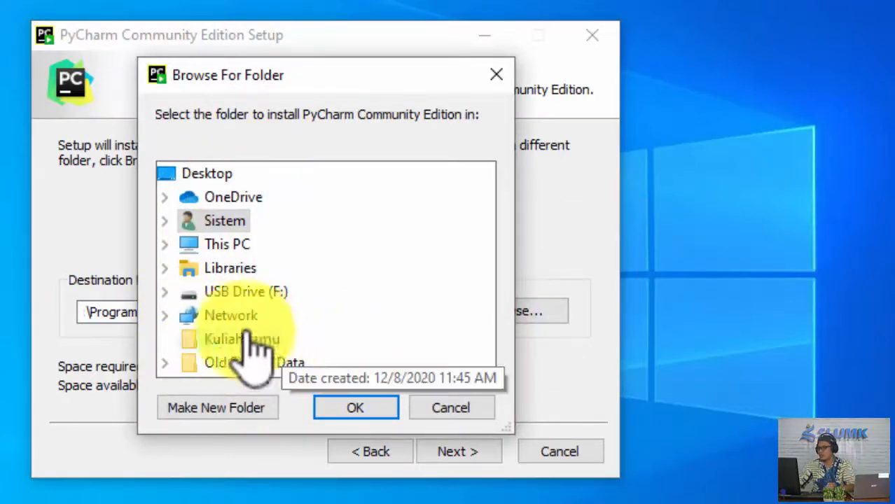
{"action": "left_click", "coordinate": [440, 410]}
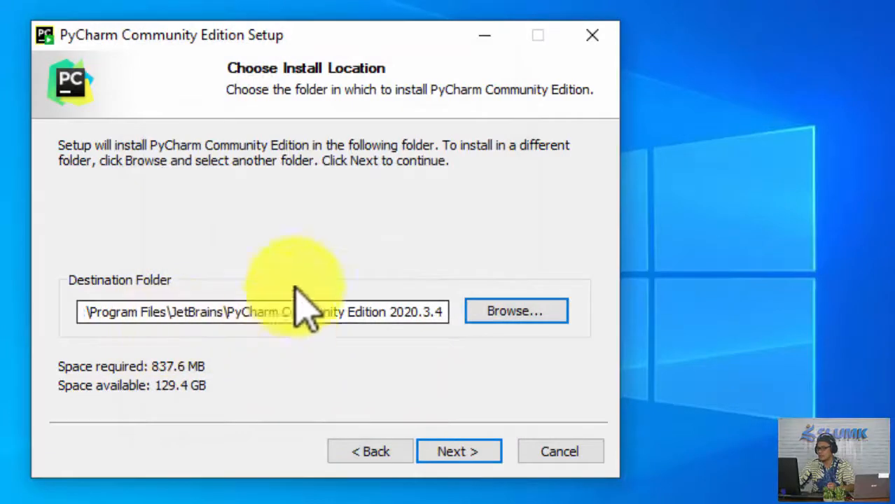
{"action": "left_click", "coordinate": [457, 450]}
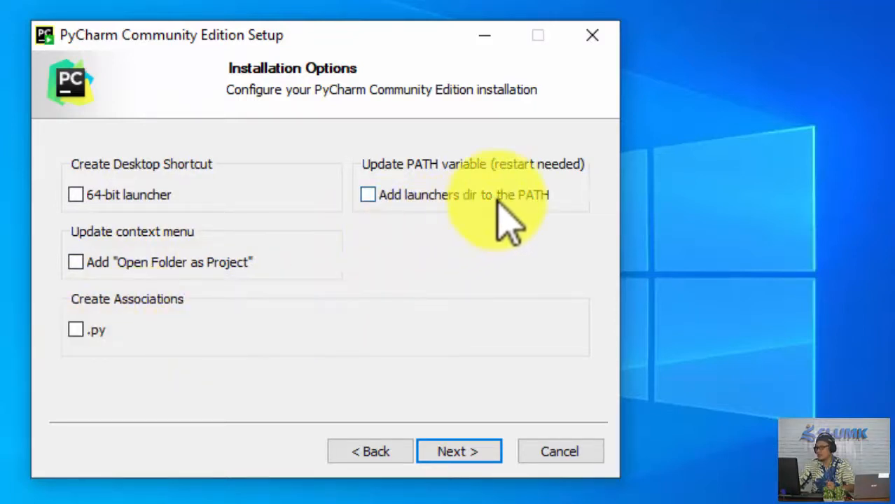
Enable the 64-bit launcher desktop shortcut, "Open Folder as Project", the .py association and adding the launchers dir to the PATH.
{"action": "left_click", "coordinate": [75, 195]}
{"action": "left_click", "coordinate": [77, 263]}
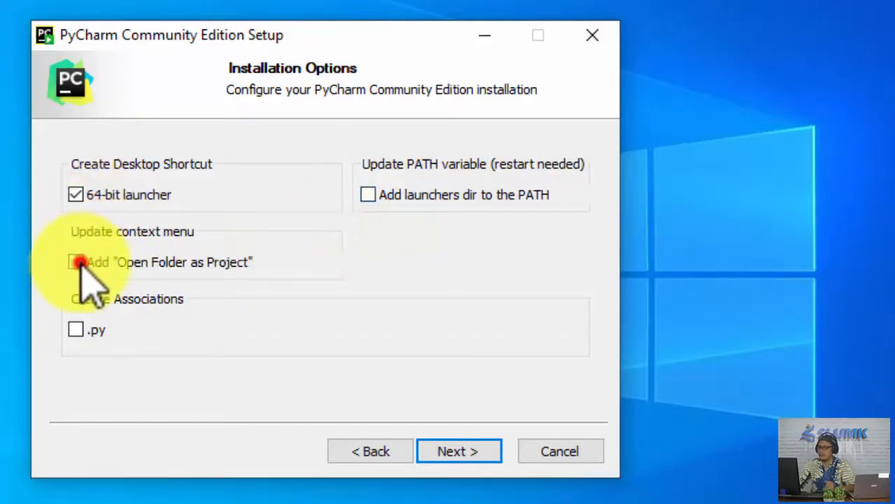
{"action": "left_click", "coordinate": [76, 330]}
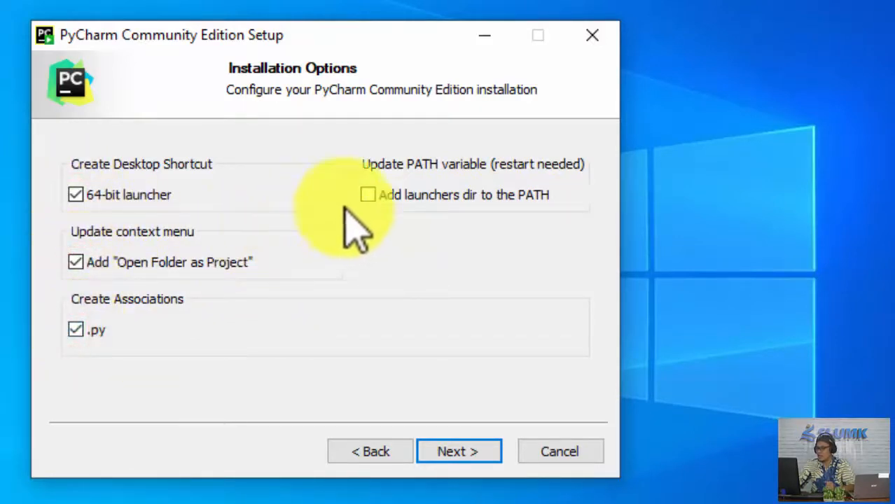
{"action": "left_click", "coordinate": [367, 196]}
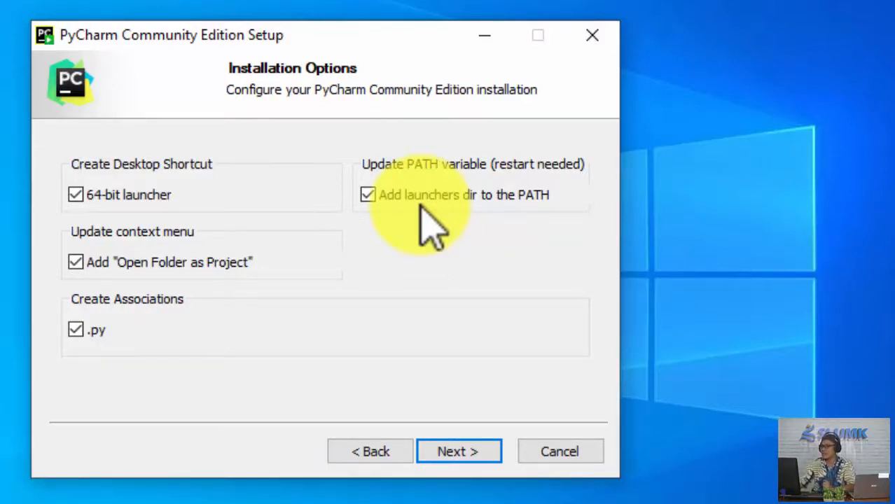
{"action": "left_click", "coordinate": [470, 445]}
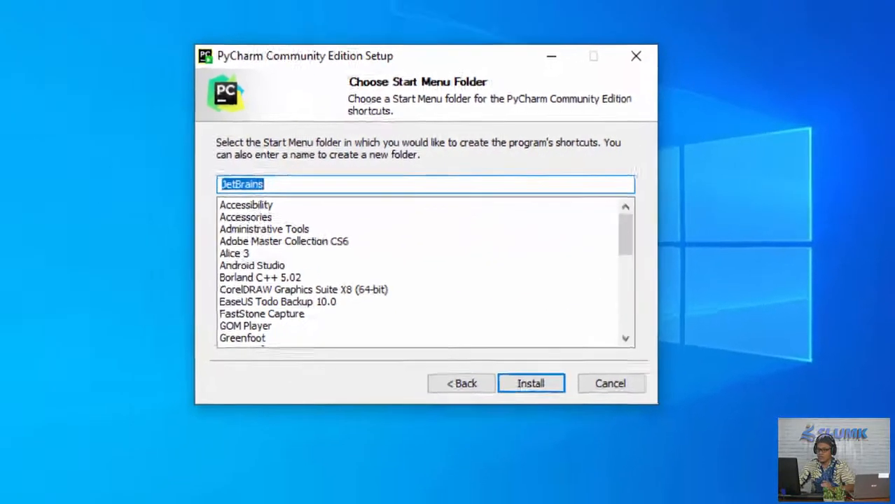
Install PyCharm with JetBrains as the Start Menu folder, show the installation details, and finish the setup without rebooting now.
{"action": "left_click", "coordinate": [14, 488]}
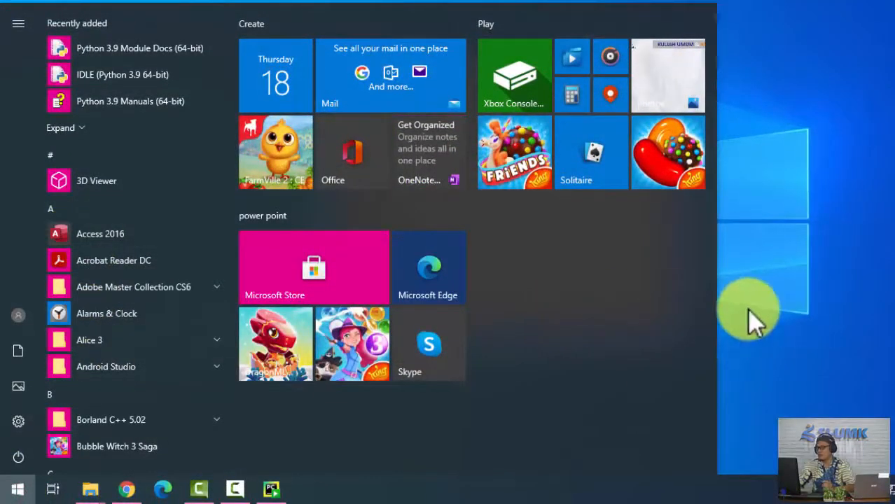
{"action": "left_click", "coordinate": [770, 308]}
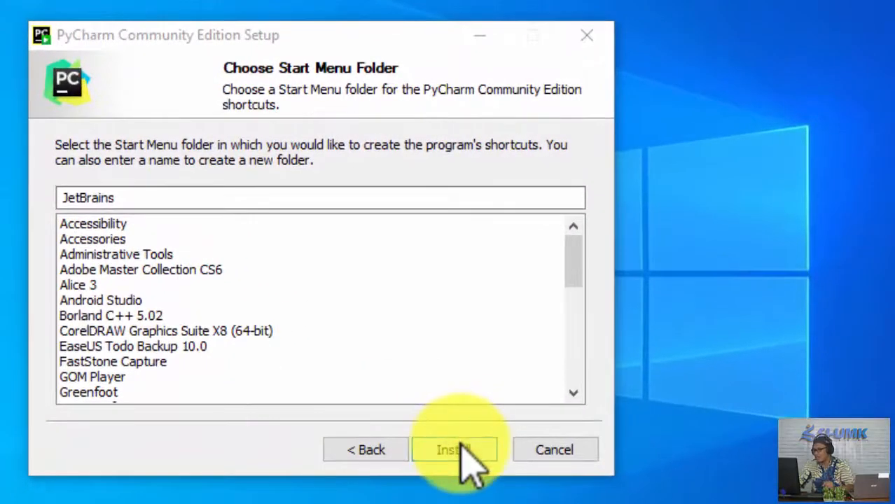
{"action": "left_click", "coordinate": [461, 442]}
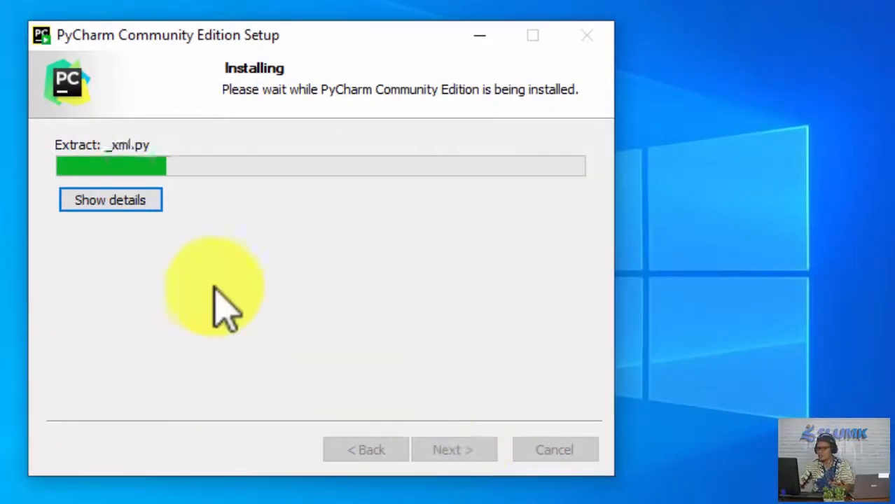
{"action": "left_click", "coordinate": [115, 200]}
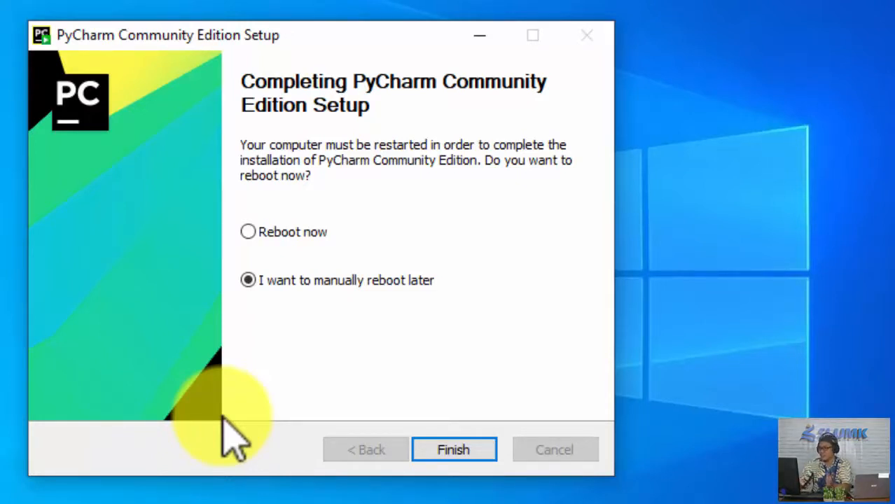
{"action": "left_click", "coordinate": [466, 443]}
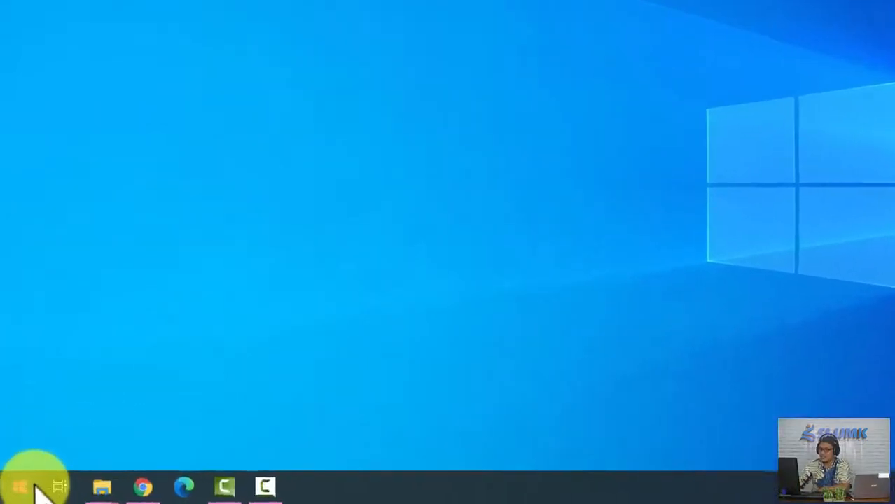
Launch PyCharm Community Edition 2020.3.4 from the JetBrains folder among the installed Windows apps.
{"action": "left_click", "coordinate": [15, 491]}
{"action": "scroll", "coordinate": [168, 305], "scroll_direction": "down", "scroll_amount": 15}
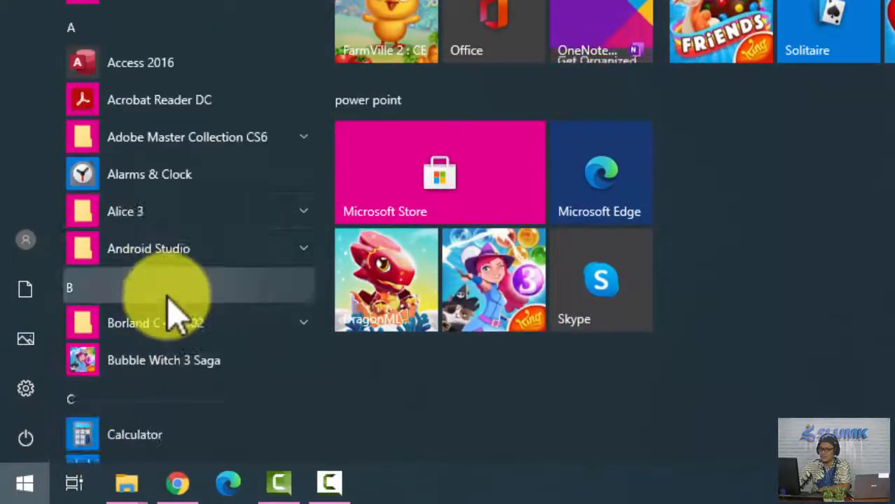
{"action": "scroll", "coordinate": [171, 322], "scroll_direction": "down", "scroll_amount": 5}
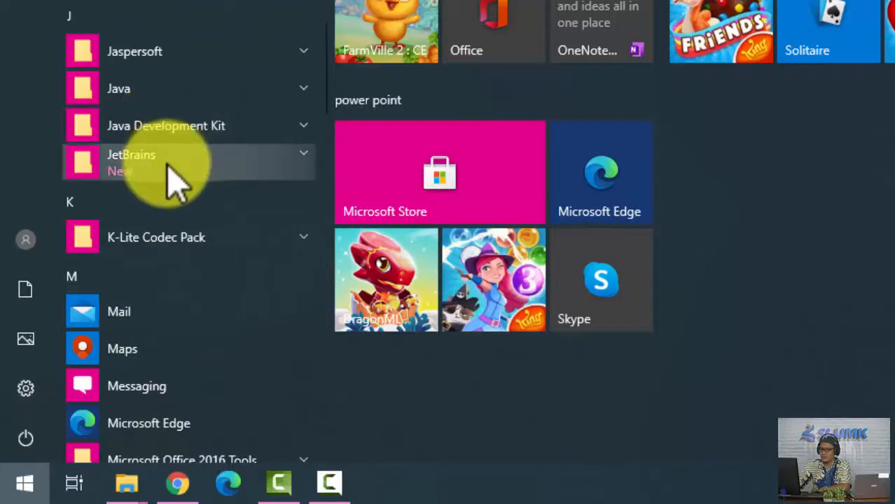
{"action": "left_click", "coordinate": [166, 156]}
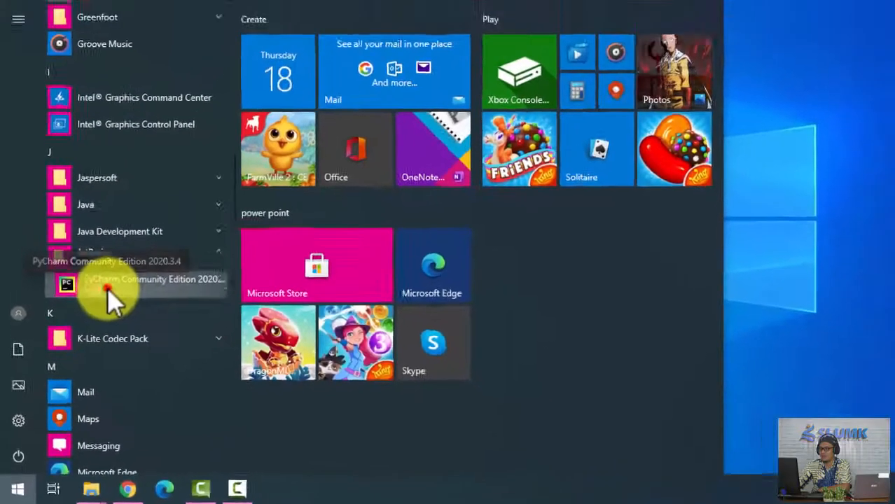
{"action": "left_click", "coordinate": [137, 236]}
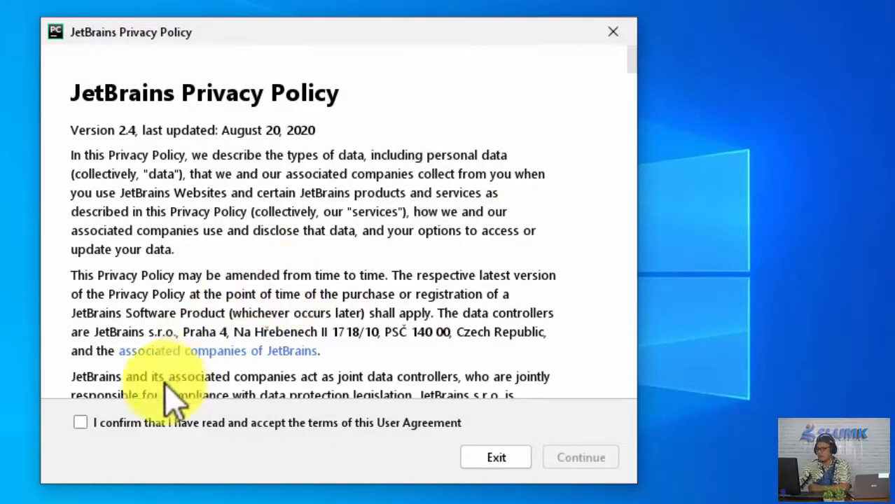
Accept the JetBrains Privacy Policy terms and decline to send anonymous usage statistics.
{"action": "left_click", "coordinate": [81, 423]}
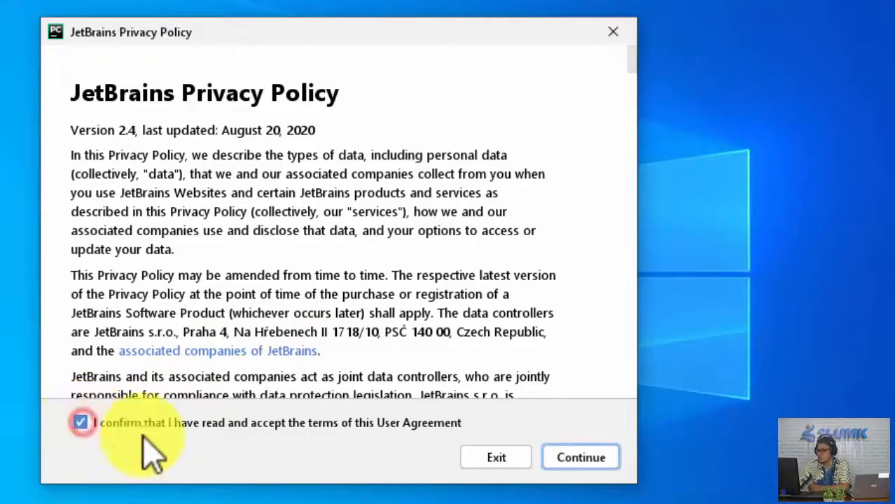
{"action": "left_click", "coordinate": [575, 463]}
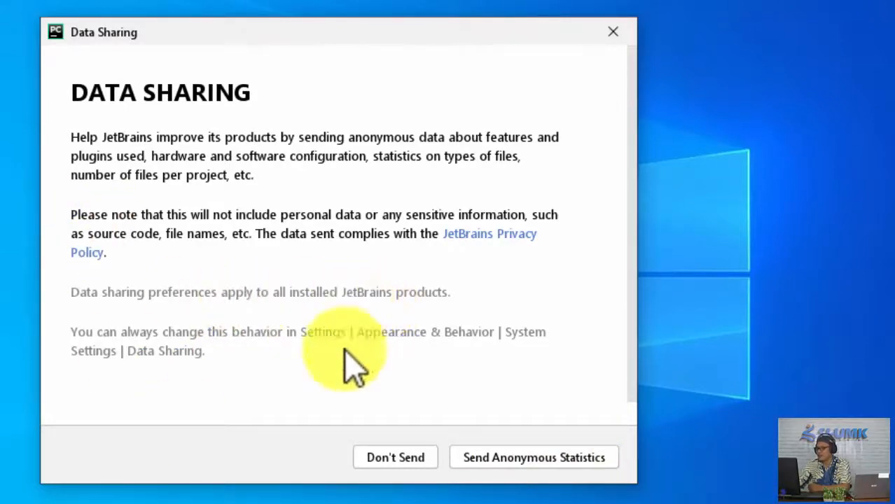
{"action": "left_click", "coordinate": [406, 463]}
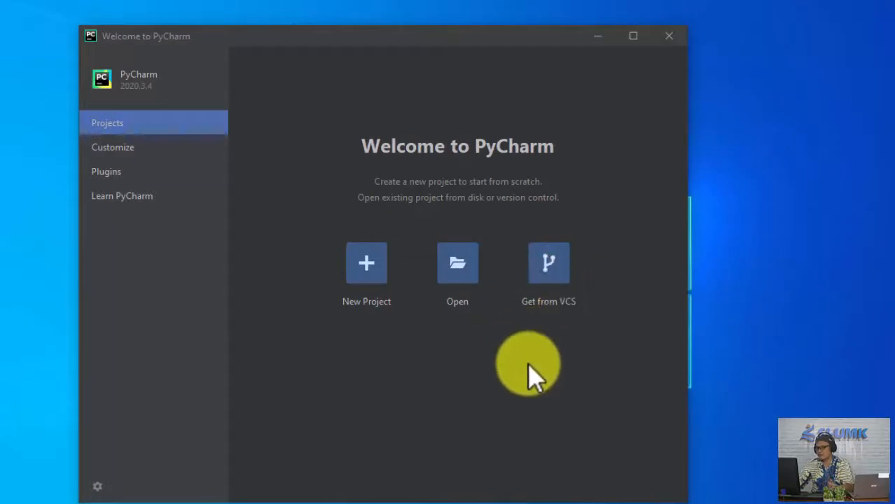
Start a new project and browse to the D: drive for its base directory.
{"action": "left_click", "coordinate": [365, 260]}
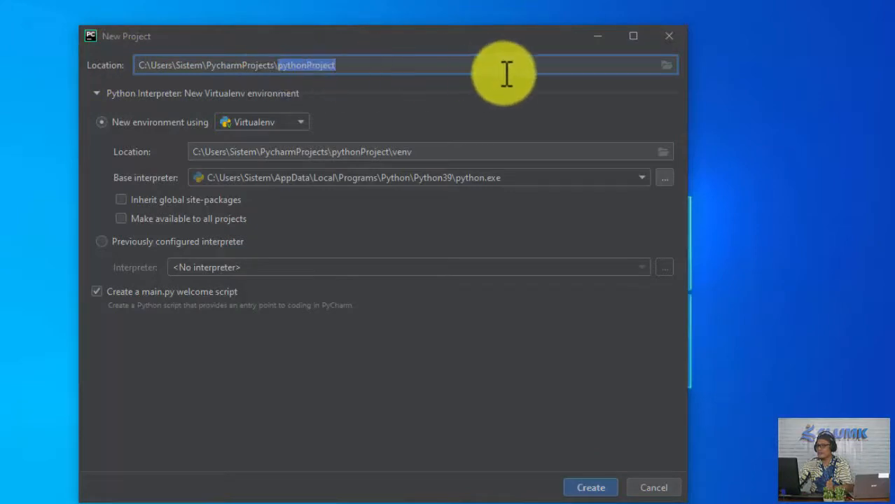
{"action": "left_click", "coordinate": [432, 64]}
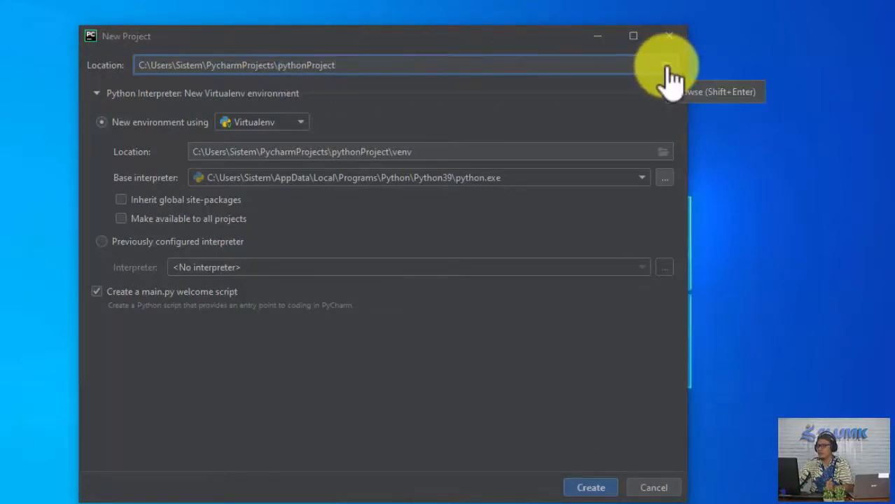
{"action": "left_click", "coordinate": [666, 66]}
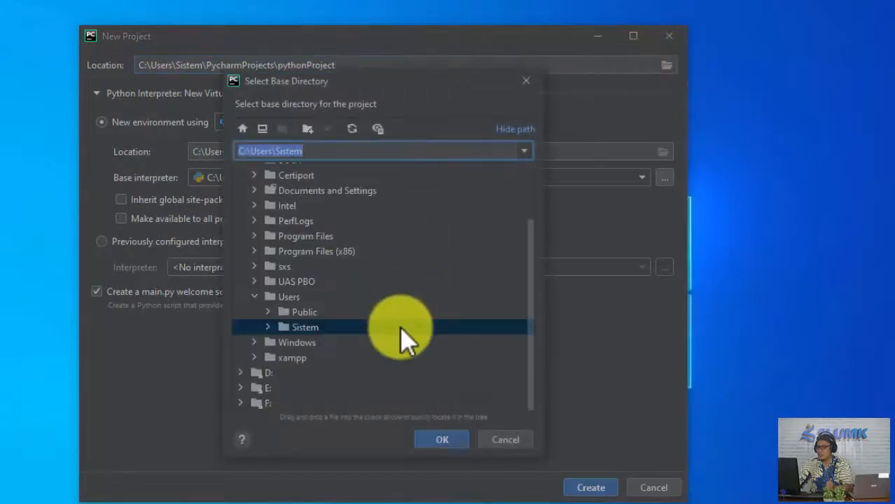
{"action": "left_click", "coordinate": [264, 374]}
{"action": "double_click", "coordinate": [264, 374]}
{"action": "scroll", "coordinate": [482, 379], "scroll_direction": "down", "scroll_amount": 5}
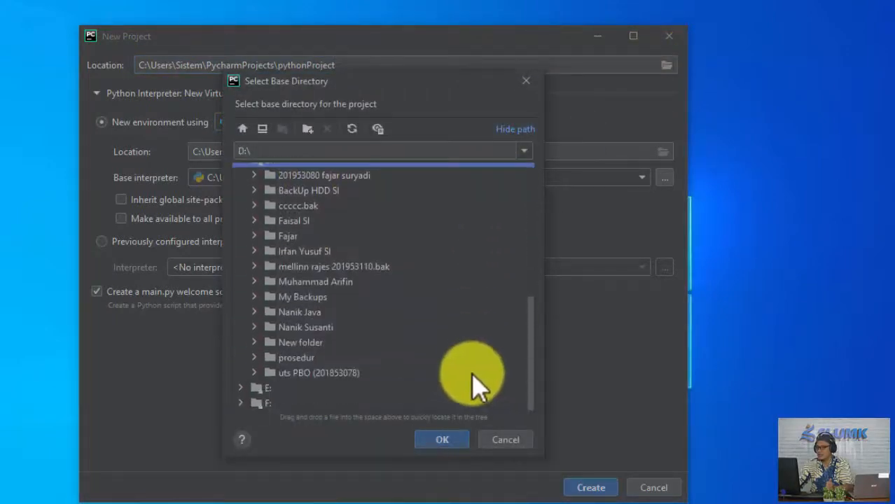
{"action": "scroll", "coordinate": [465, 381], "scroll_direction": "up", "scroll_amount": 3}
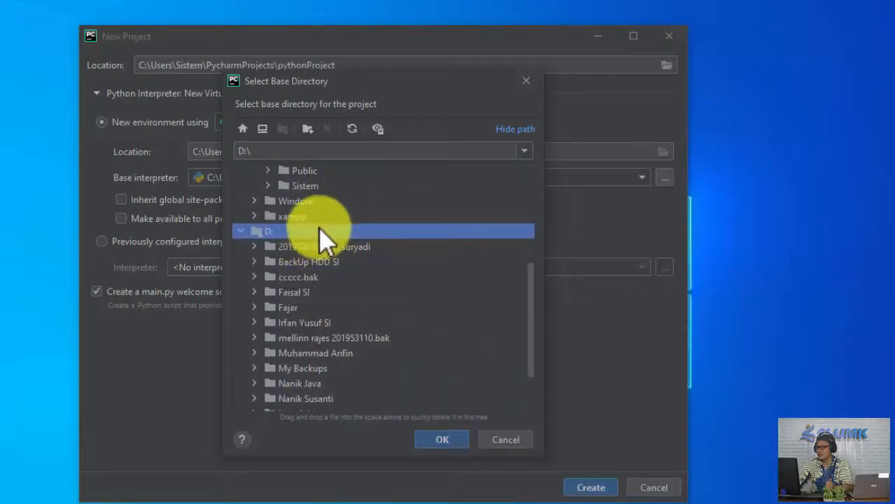
Create a folder named "Pemrgraman Komputer" on the D: drive and set it as the project location.
{"action": "left_click", "coordinate": [307, 129]}
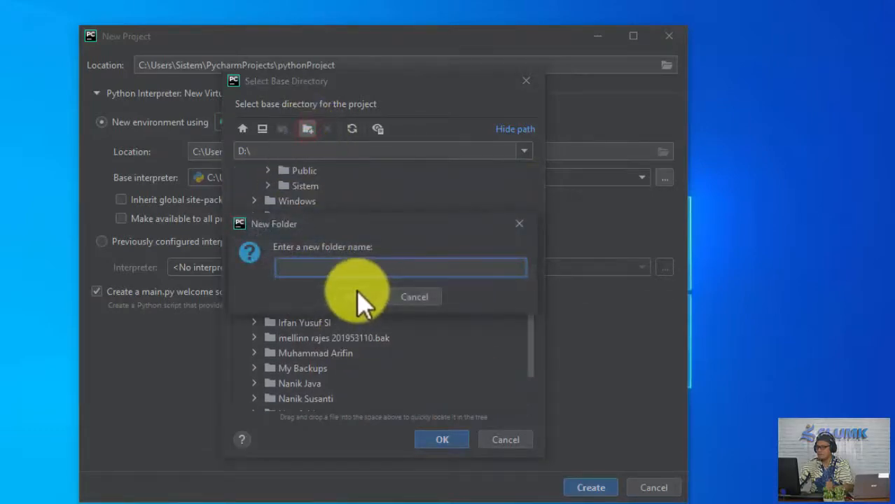
{"action": "type", "text": "P"}
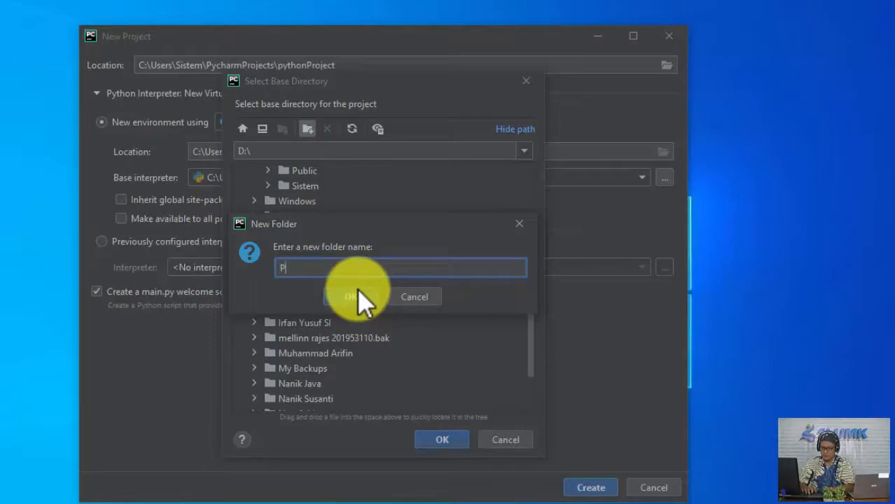
{"action": "type", "text": "emr"}
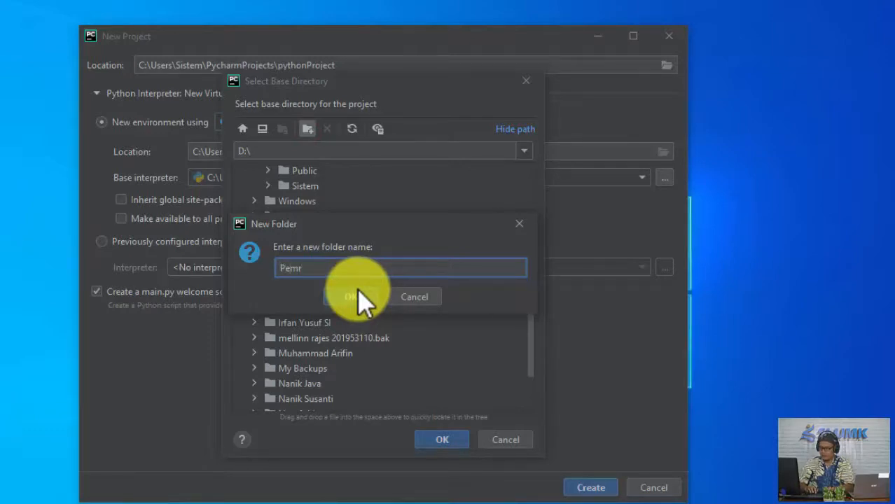
{"action": "type", "text": "ograman I"}
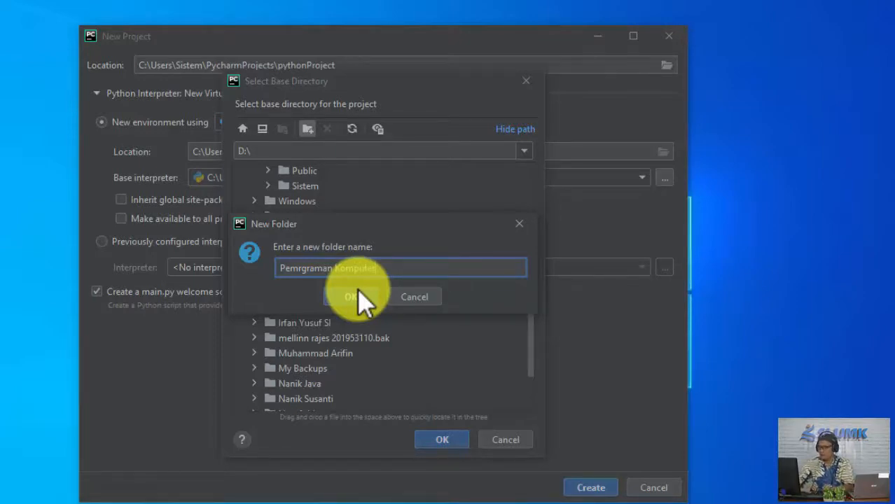
{"action": "left_click", "coordinate": [358, 294]}
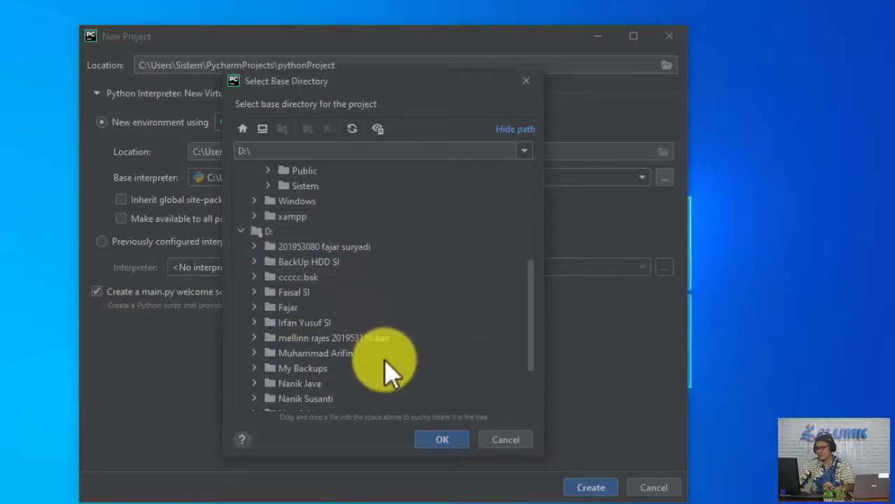
{"action": "scroll", "coordinate": [382, 368], "scroll_direction": "down", "scroll_amount": 2}
{"action": "double_click", "coordinate": [333, 342]}
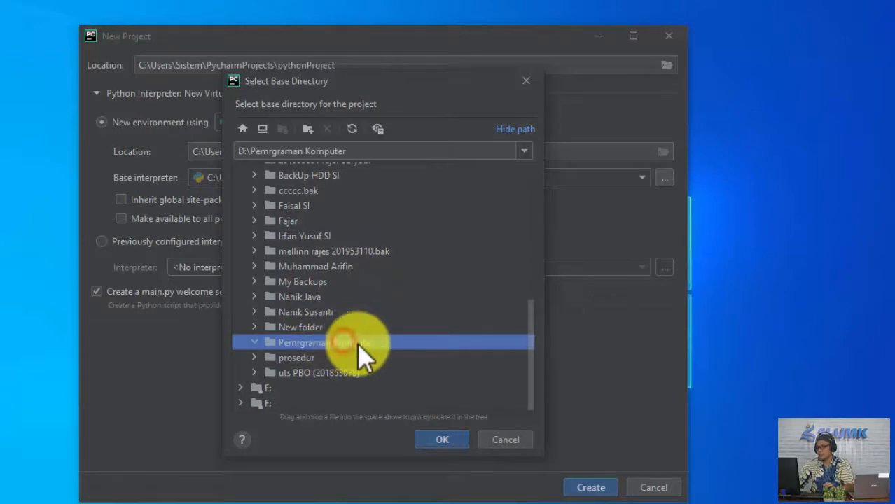
{"action": "left_click", "coordinate": [437, 438]}
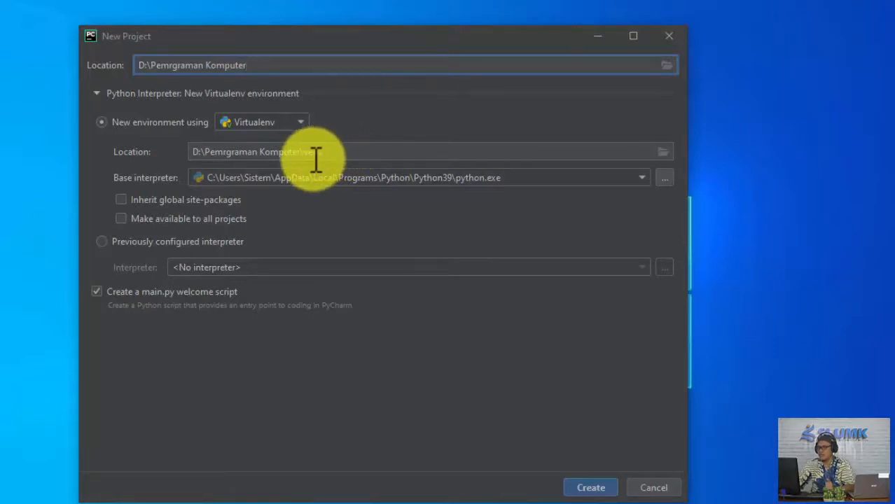
Create the project with global site-packages inherited and its Virtualenv environment made available to all projects.
{"action": "left_click", "coordinate": [122, 200]}
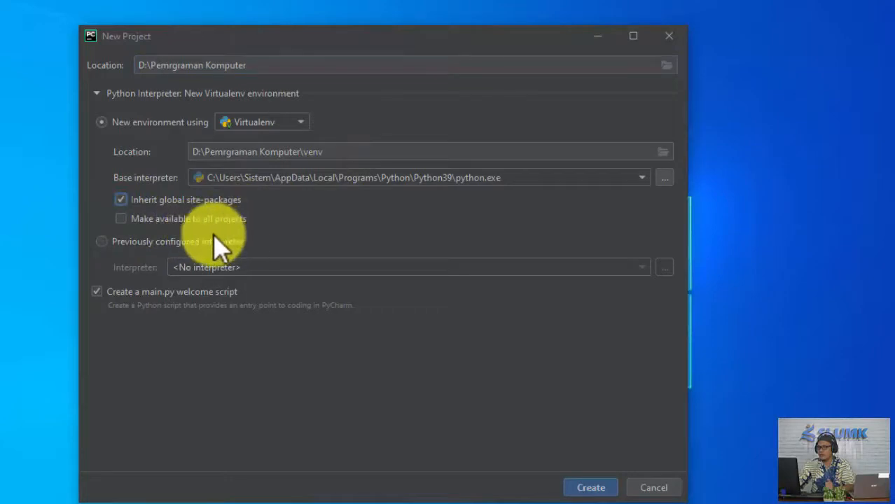
{"action": "left_click", "coordinate": [124, 219]}
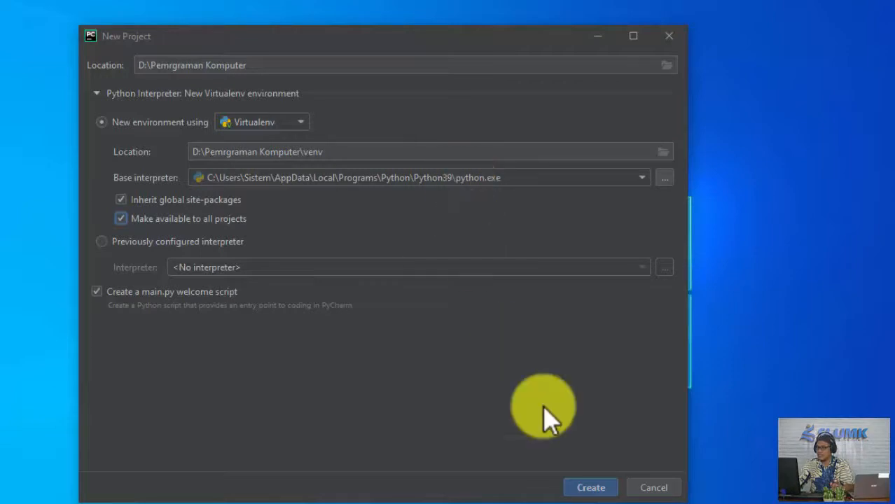
{"action": "left_click", "coordinate": [580, 494]}
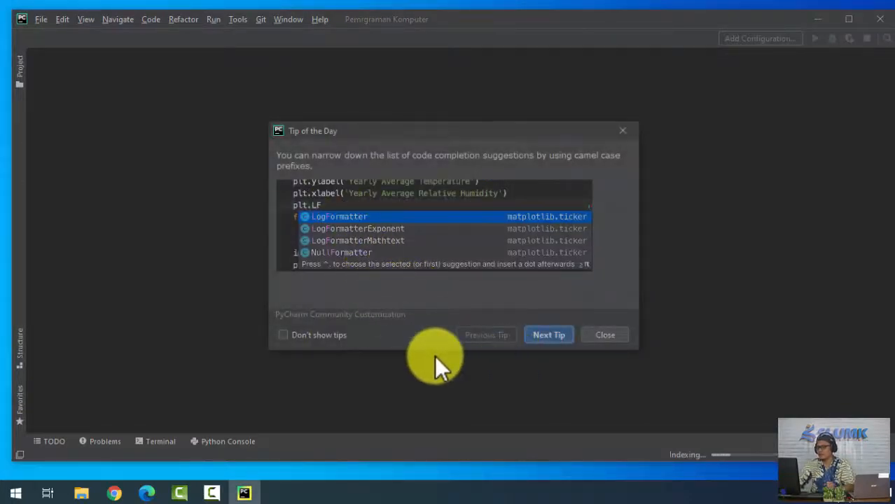
Turn off the Tip of the Day, dismiss it, and select main.py in the project tree.
{"action": "left_click", "coordinate": [309, 335]}
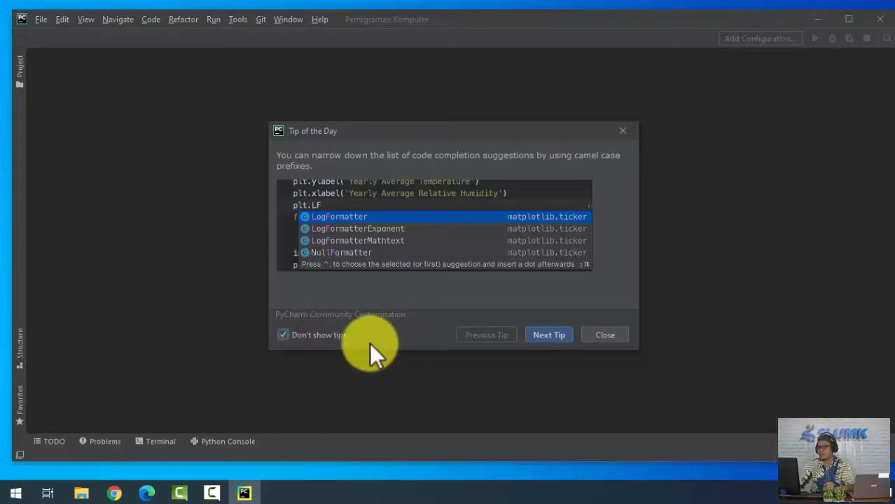
{"action": "left_click", "coordinate": [601, 335]}
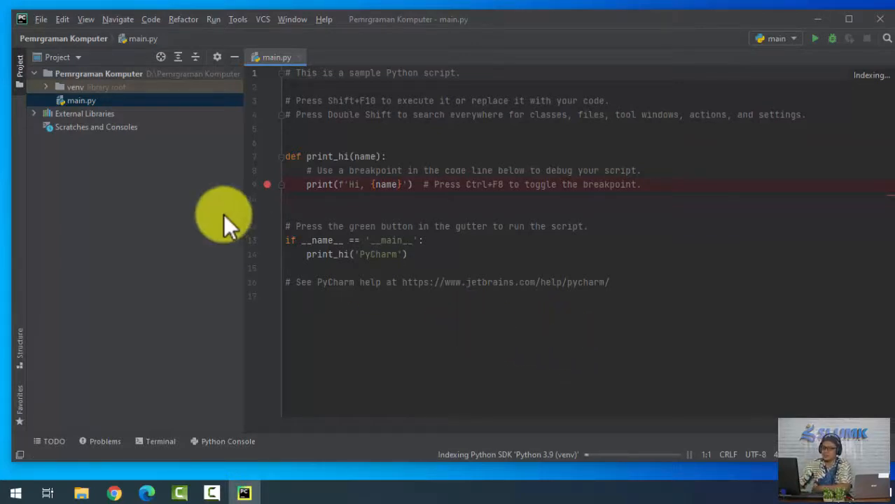
{"action": "left_click", "coordinate": [80, 59]}
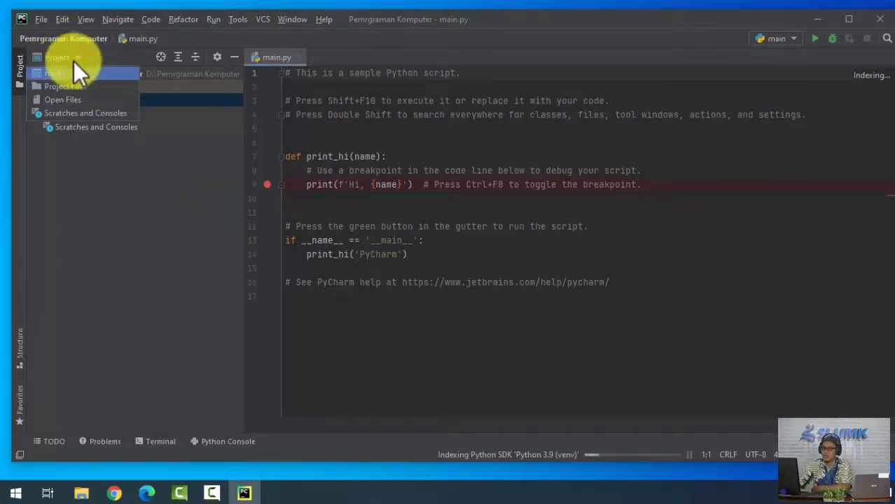
{"action": "left_click", "coordinate": [63, 73]}
{"action": "left_click", "coordinate": [89, 73]}
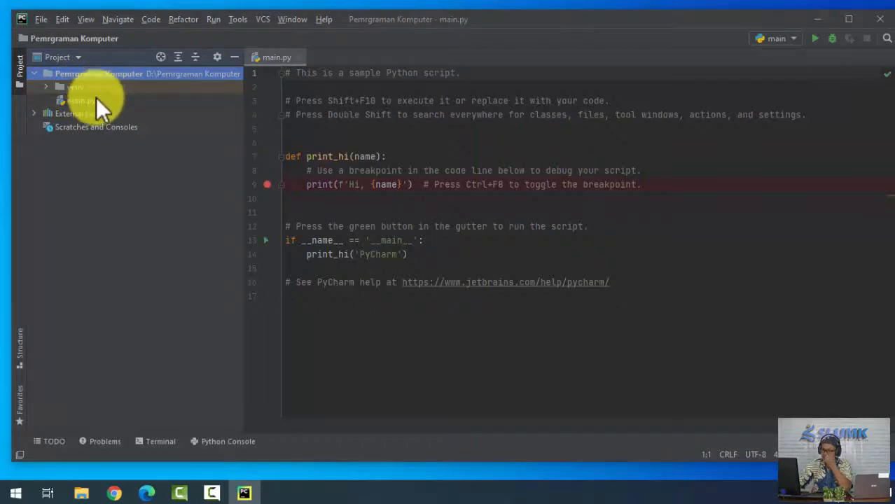
{"action": "left_click", "coordinate": [78, 99]}
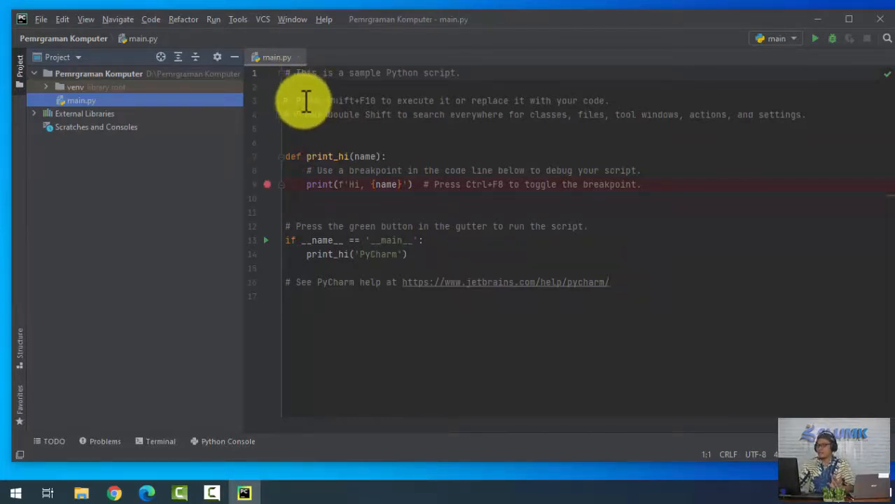
Examine the sample script in main.py, especially the # comment marker at the start of line 1.
{"action": "left_click", "coordinate": [369, 92]}
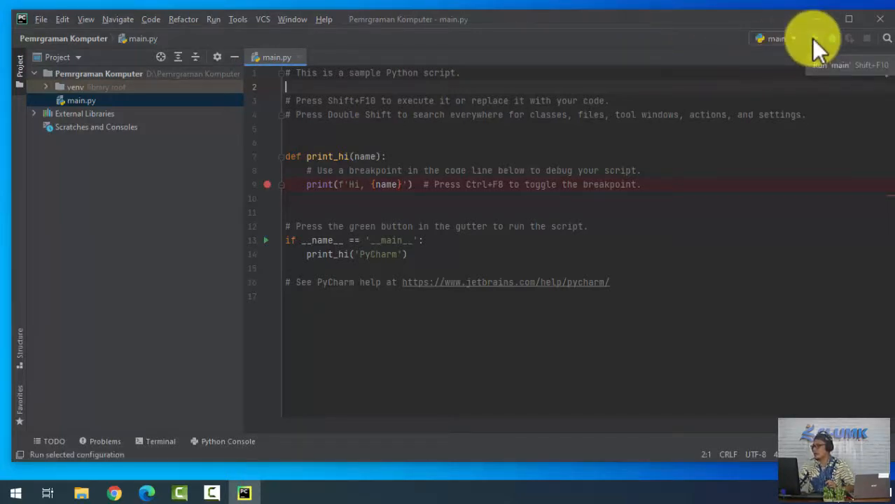
{"action": "left_click", "coordinate": [292, 76]}
{"action": "left_click_drag", "start_coordinate": [293, 74], "coordinate": [288, 74]}
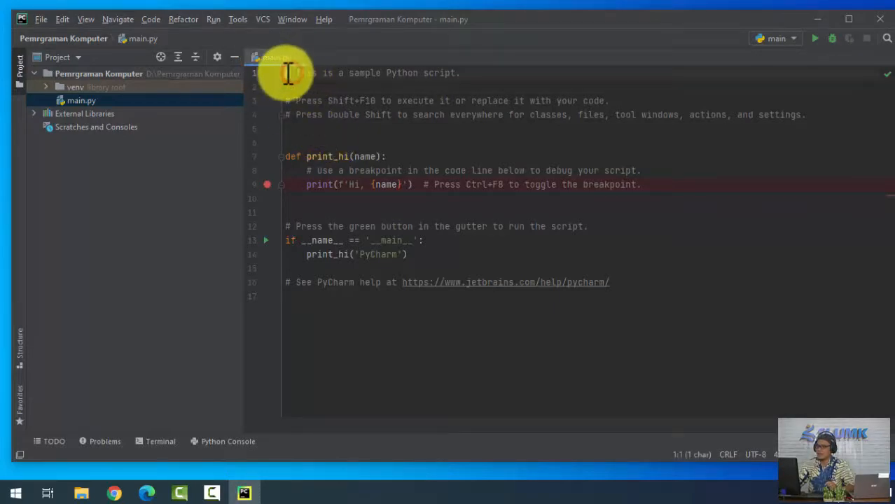
{"action": "left_click", "coordinate": [293, 74]}
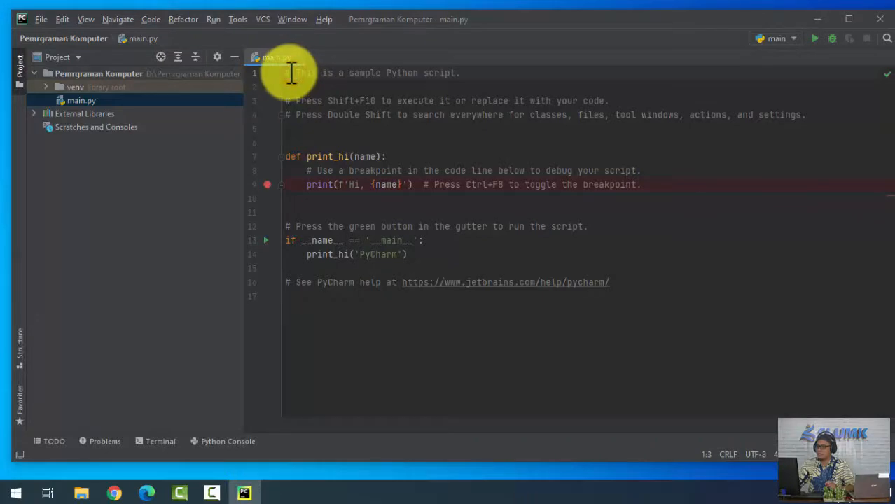
{"action": "left_click", "coordinate": [288, 73]}
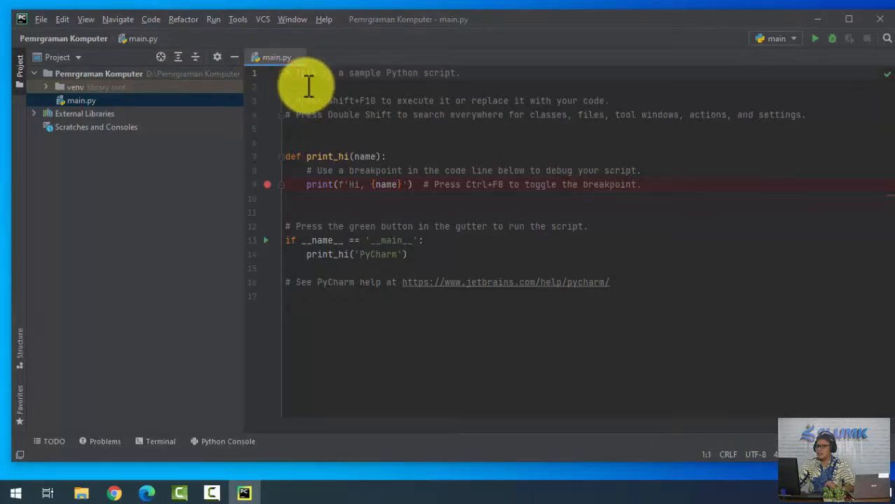
{"action": "left_click", "coordinate": [332, 73]}
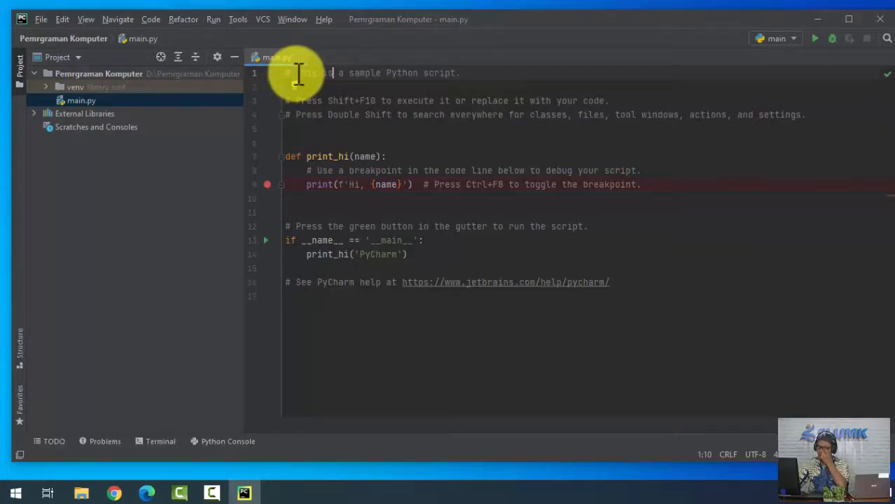
{"action": "left_click_drag", "start_coordinate": [290, 74], "coordinate": [287, 73]}
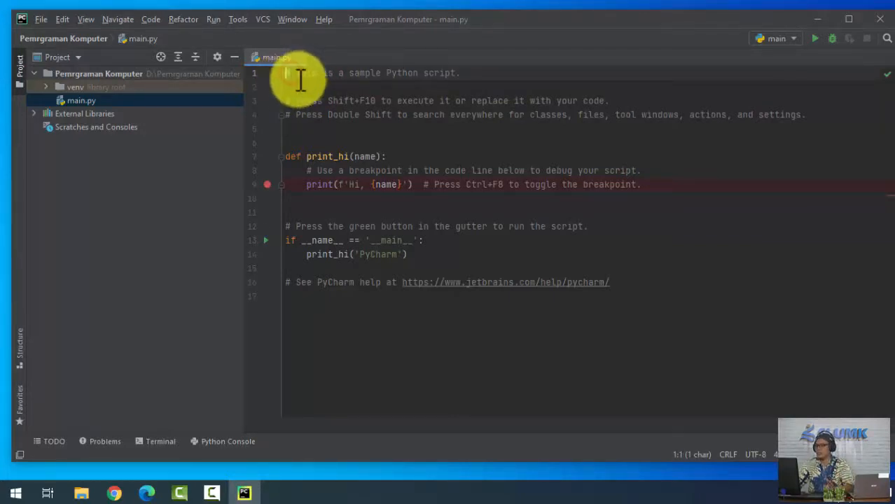
{"action": "left_click", "coordinate": [298, 73]}
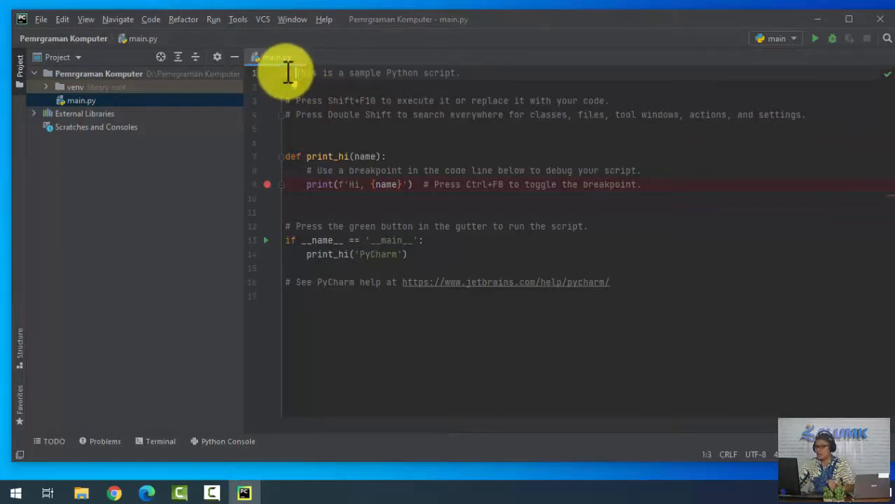
Replace all the sample code in main.py with the comment "# Program pertama saya".
{"action": "left_click_drag", "start_coordinate": [285, 72], "coordinate": [646, 319]}
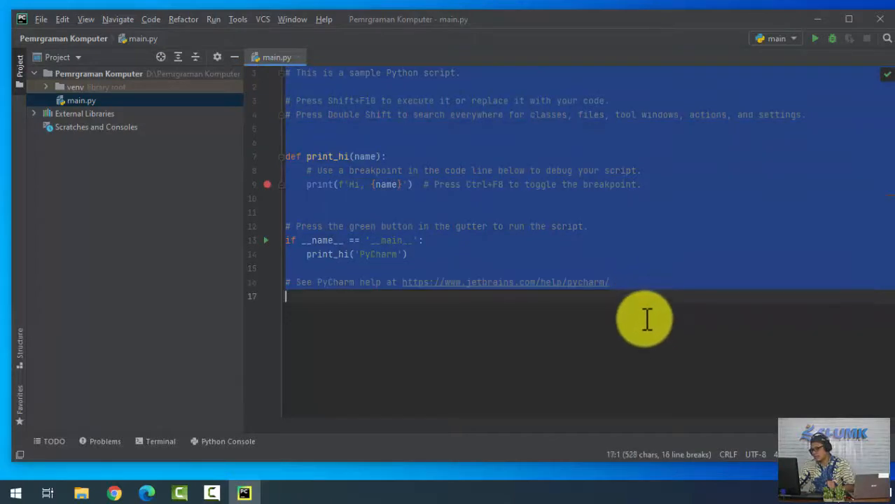
{"action": "key", "text": "BackSpace"}
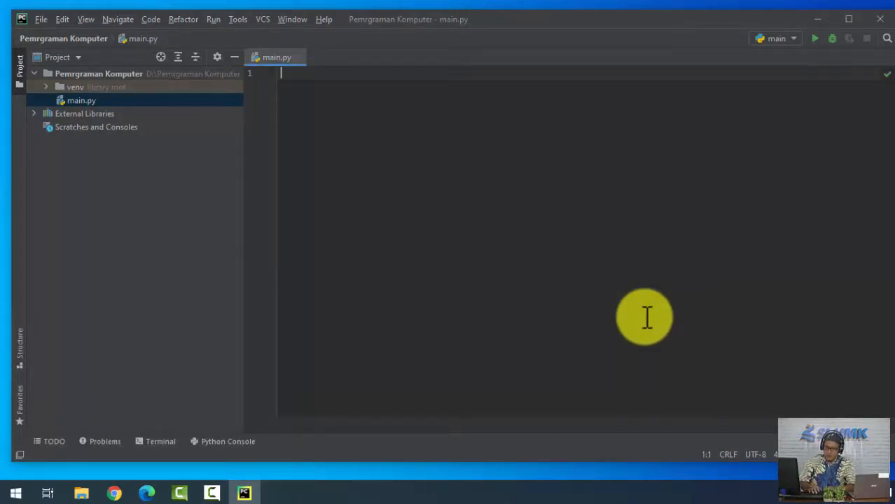
{"action": "type", "text": "# Progra"}
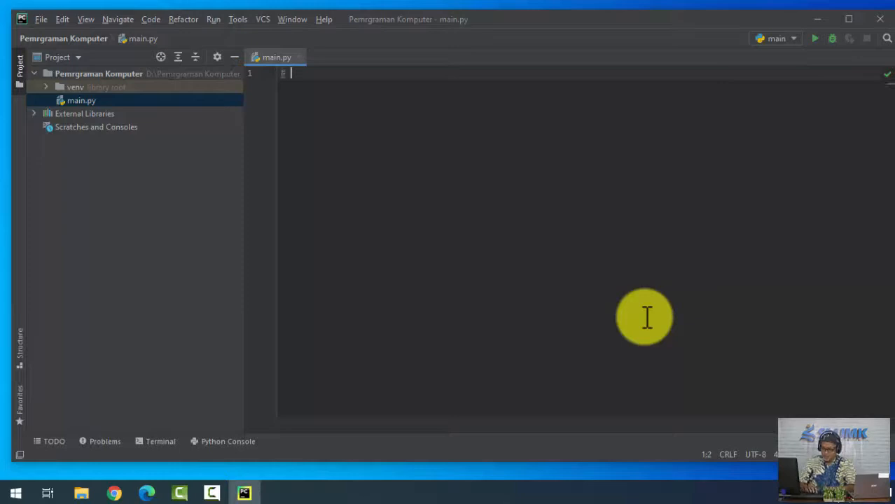
{"action": "type", "text": "m "}
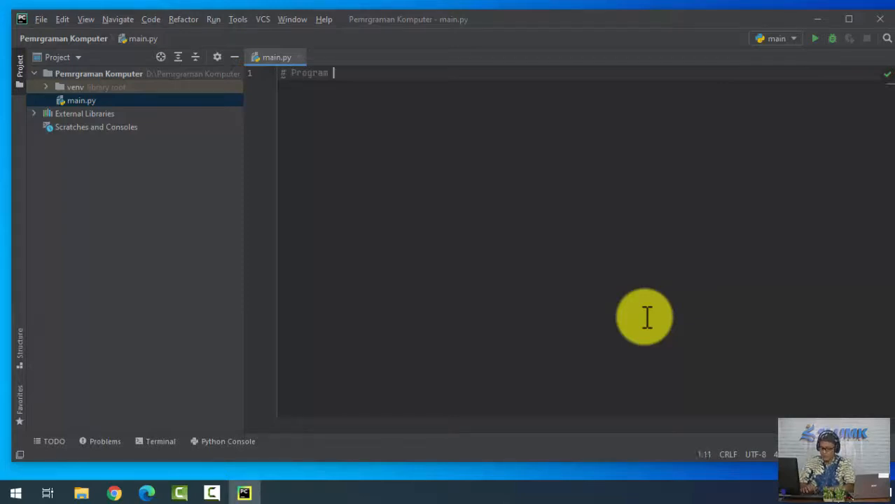
{"action": "type", "text": "pertama saya"}
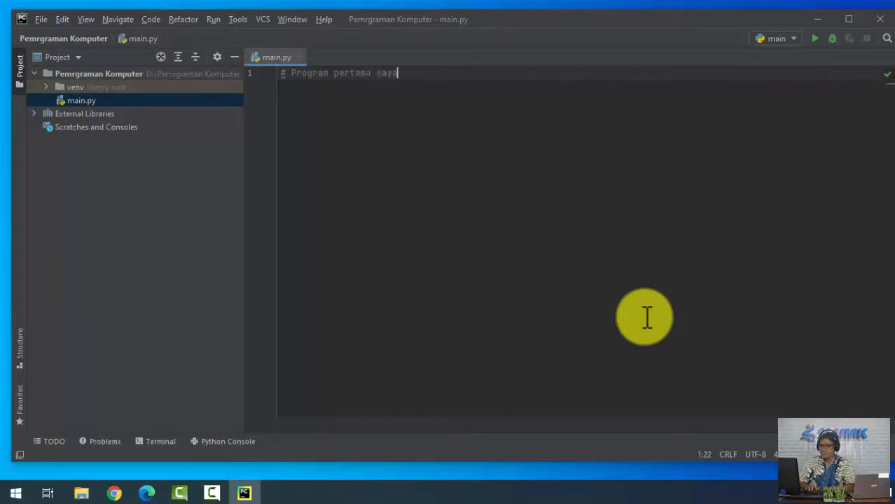
Leave line 2 blank below the comment and write a print statement on line 3 with a double-quoted "Hello, world" string.
{"action": "key", "text": "Return"}
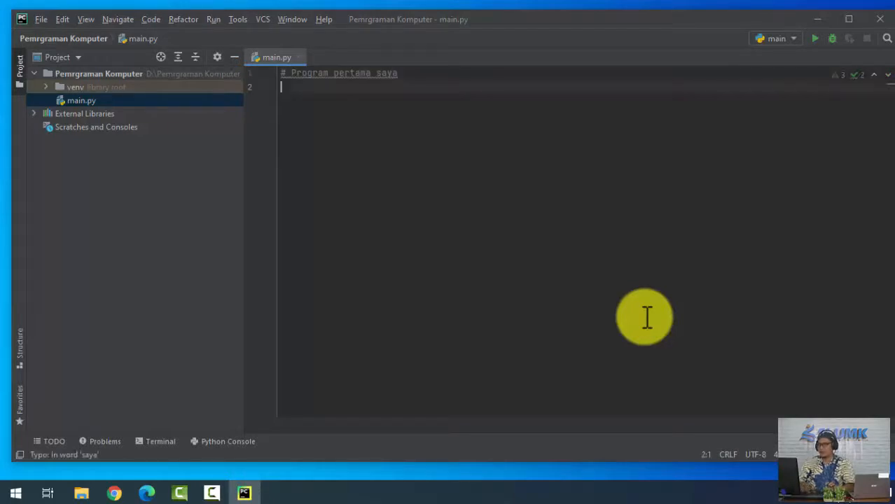
{"action": "key", "text": "Return"}
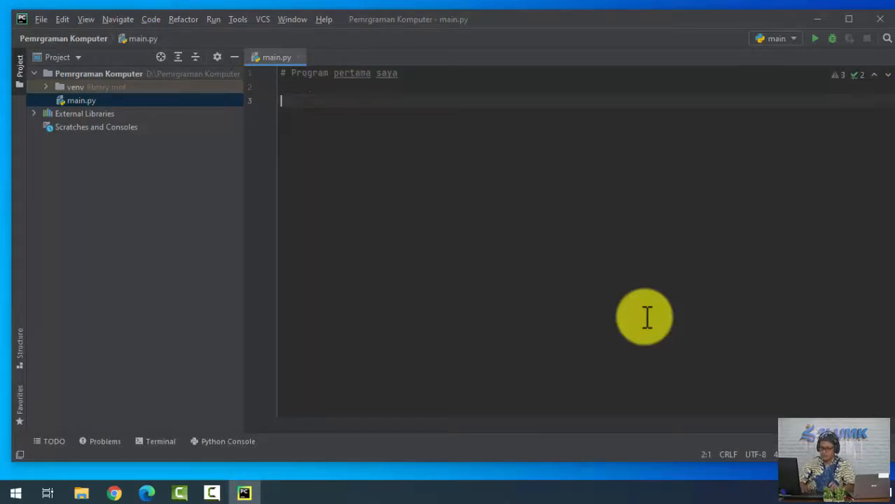
{"action": "type", "text": "print"}
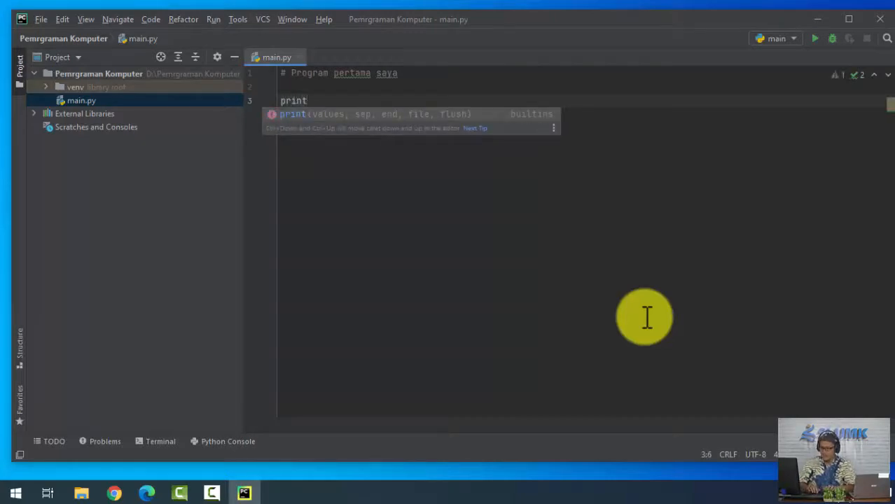
{"action": "type", "text": " ("}
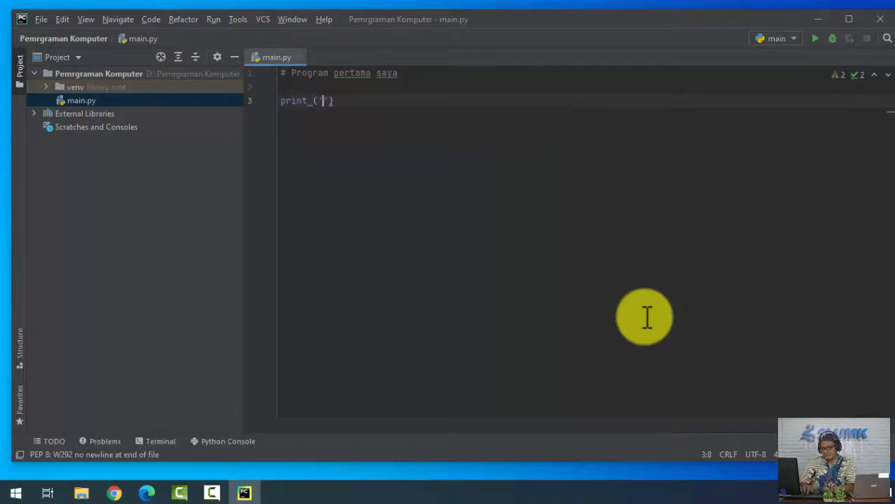
{"action": "type", "text": "'Hello"}
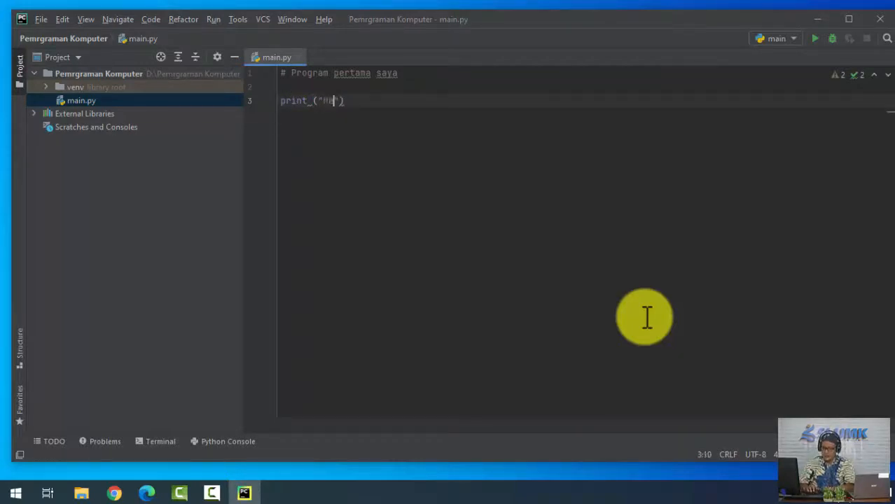
{"action": "type", "text": ", wor"}
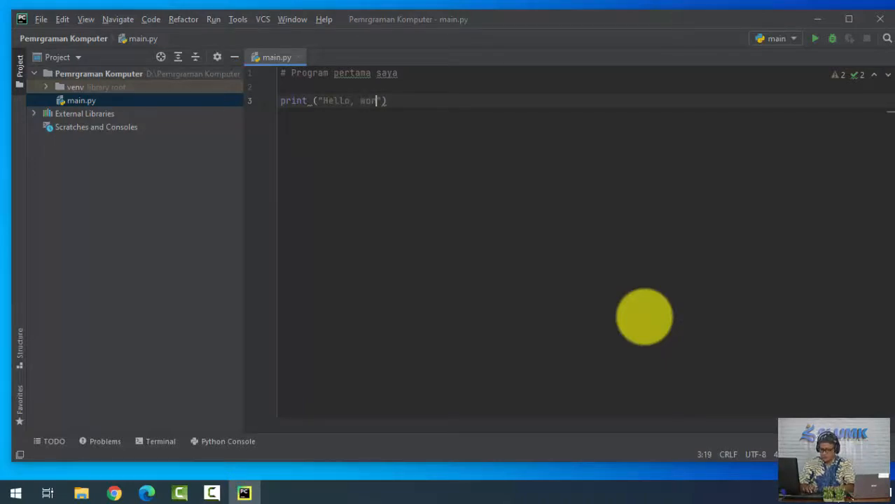
{"action": "type", "text": "ldd"}
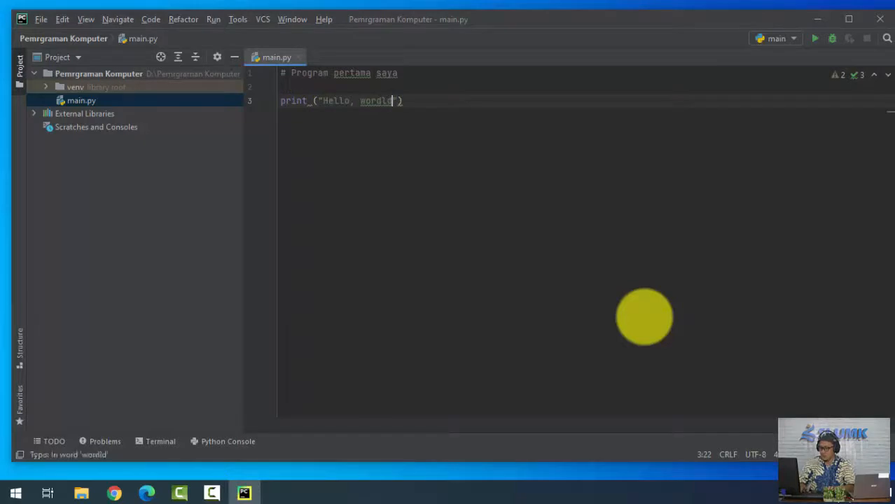
Correct the misspelled word in the print string to "world" and end the statement with a semicolon and a new line.
{"action": "key", "text": "BackSpace"}
{"action": "key", "text": "BackSpace"}
{"action": "key", "text": "Left"}
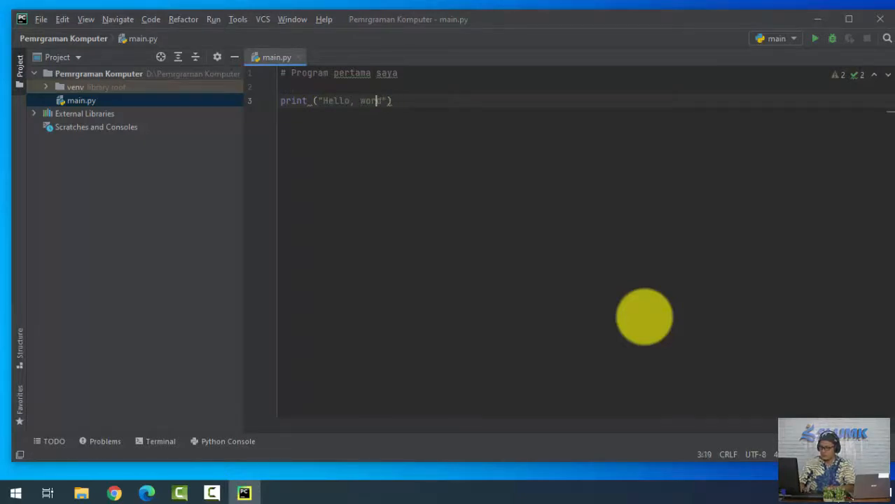
{"action": "type", "text": "l"}
{"action": "key", "text": "Right"}
{"action": "key", "text": "Right"}
{"action": "key", "text": "Right"}
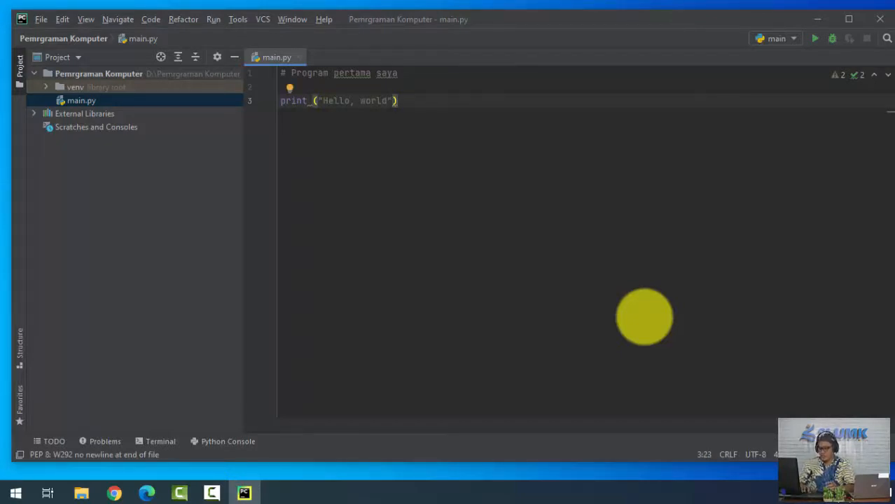
{"action": "type", "text": ";"}
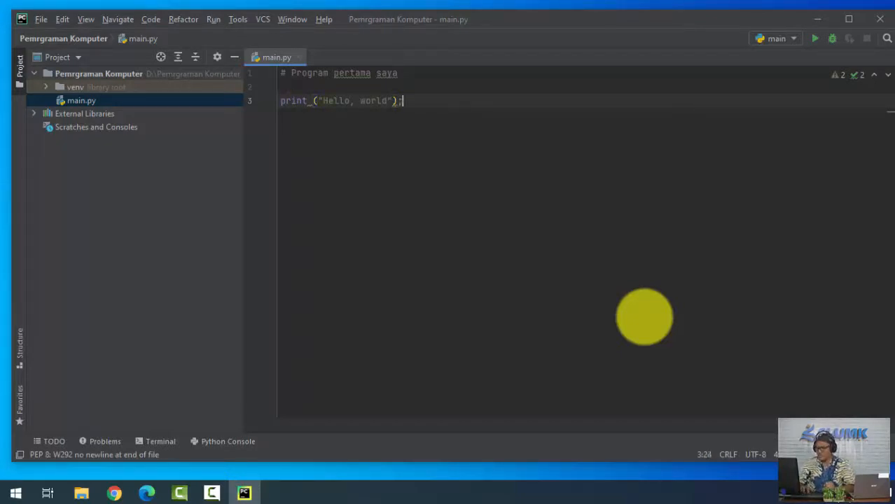
{"action": "key", "text": "Return"}
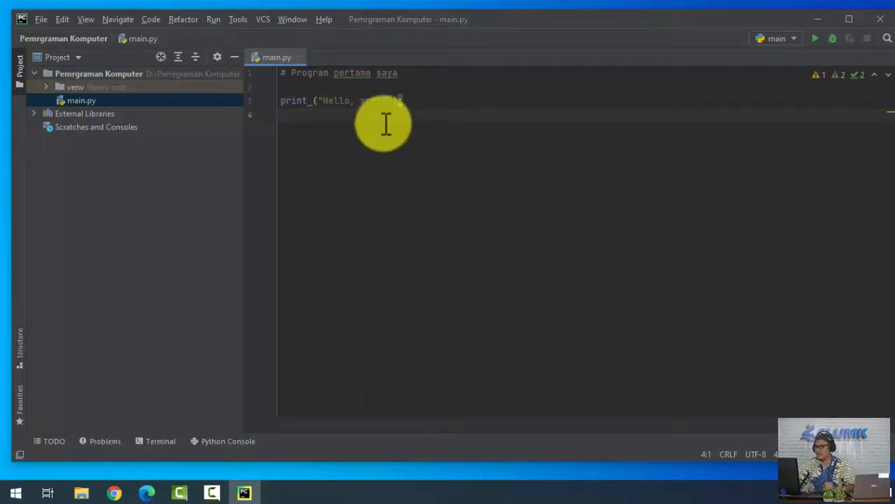
Remove the semicolon after print ("Hello, world") and run the main program.
{"action": "left_click", "coordinate": [398, 102]}
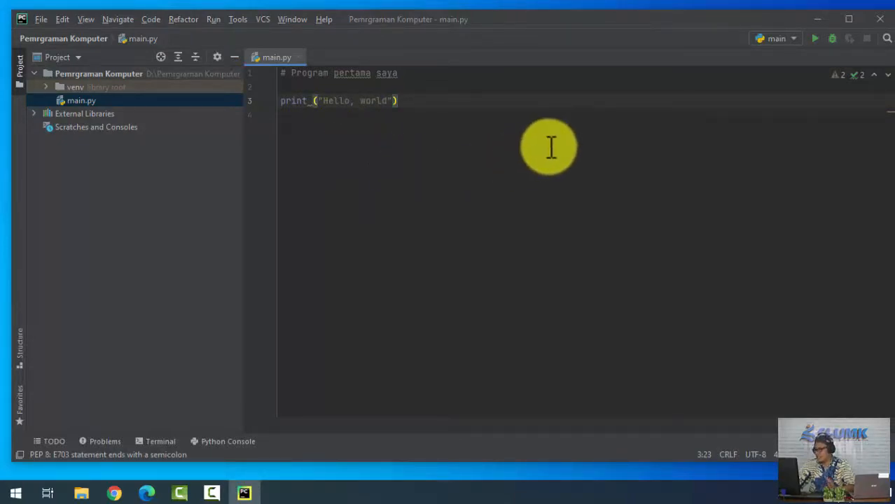
{"action": "left_click", "coordinate": [814, 39]}
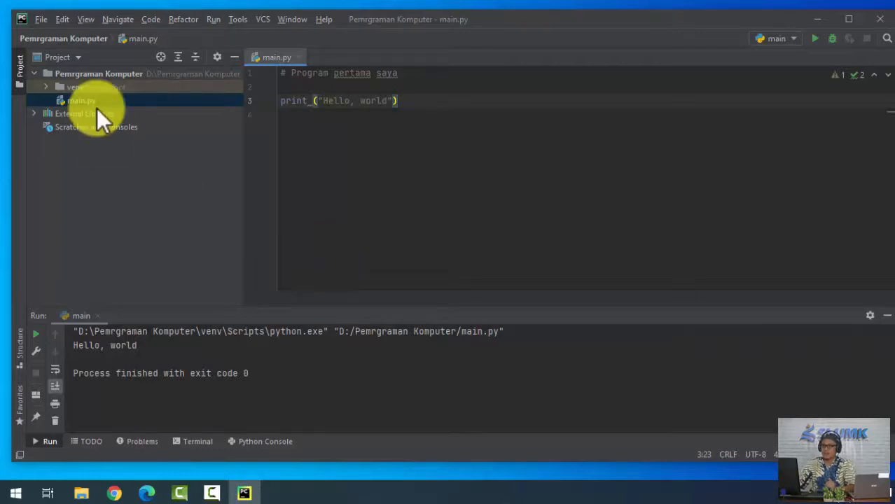
{"action": "left_click", "coordinate": [42, 19]}
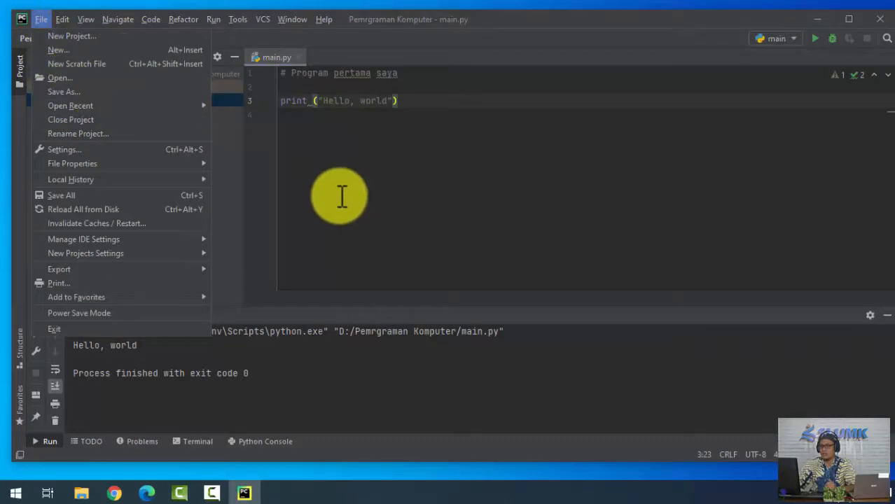
{"action": "left_click", "coordinate": [354, 174]}
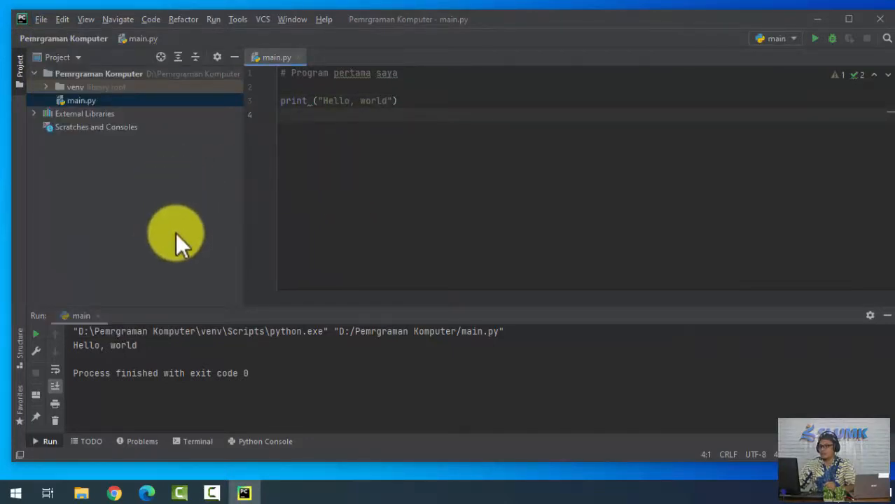
Exit PyCharm, setting the exit confirmation to "Don't ask again".
{"action": "left_click", "coordinate": [880, 19]}
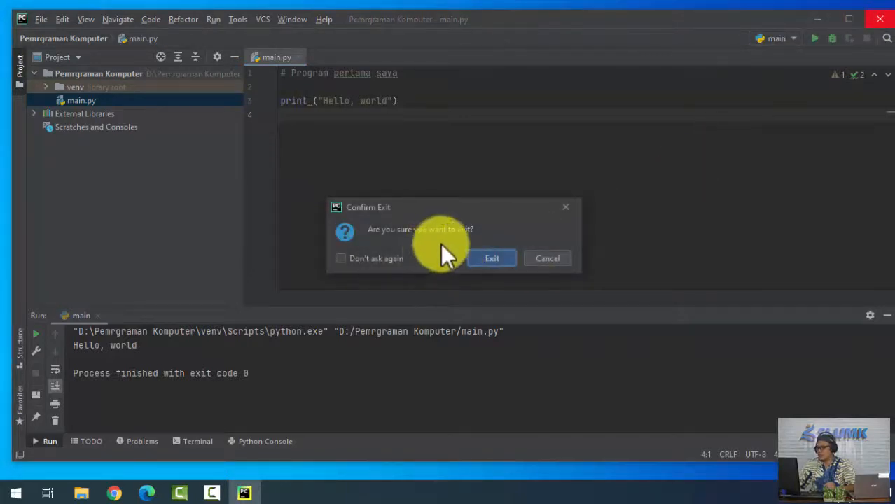
{"action": "left_click", "coordinate": [389, 259]}
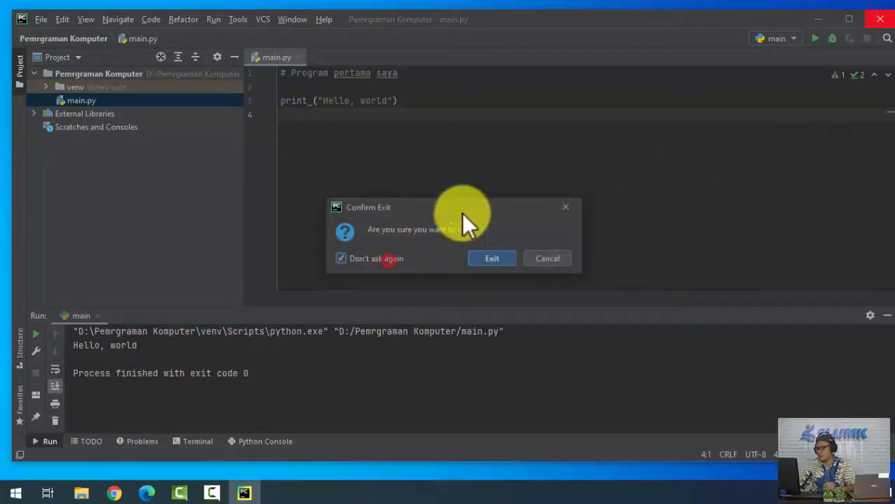
{"action": "left_click", "coordinate": [498, 261]}
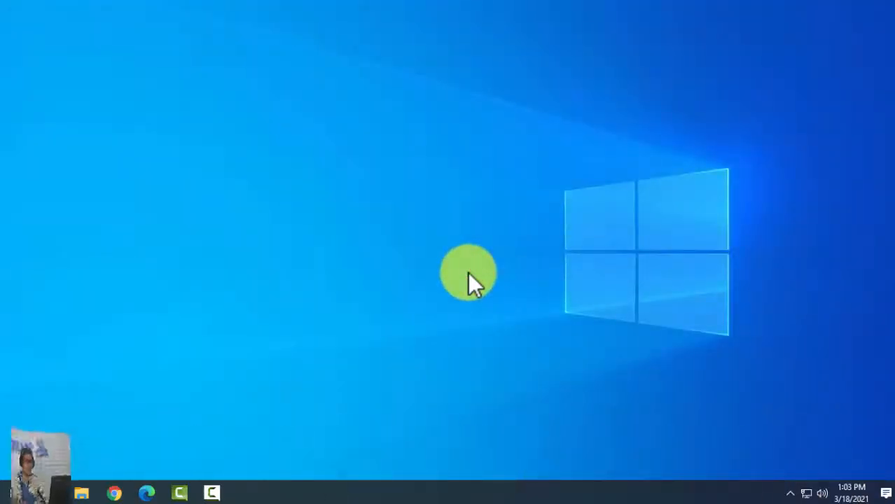